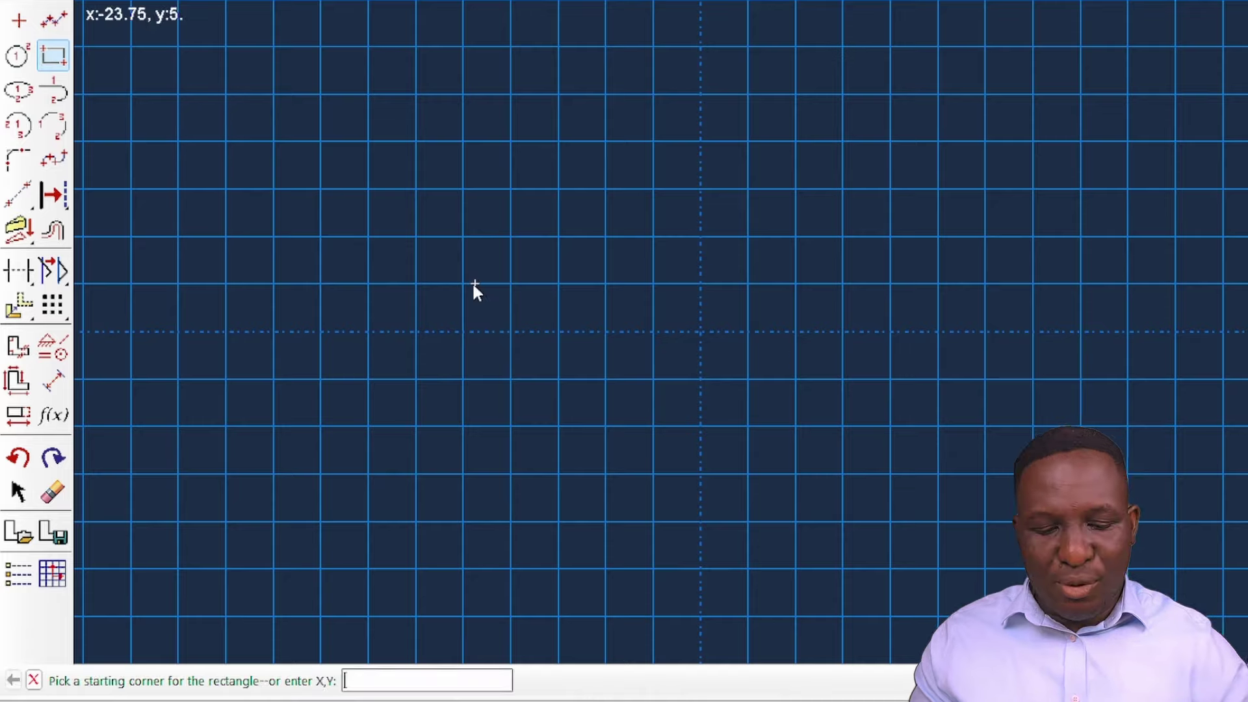
# Sketch a square with corners at 0,0 and 15,15
pyautogui.click(352, 680)
pyautogui.write('0,0')
pyautogui.press('Return')
pyautogui.write('15')
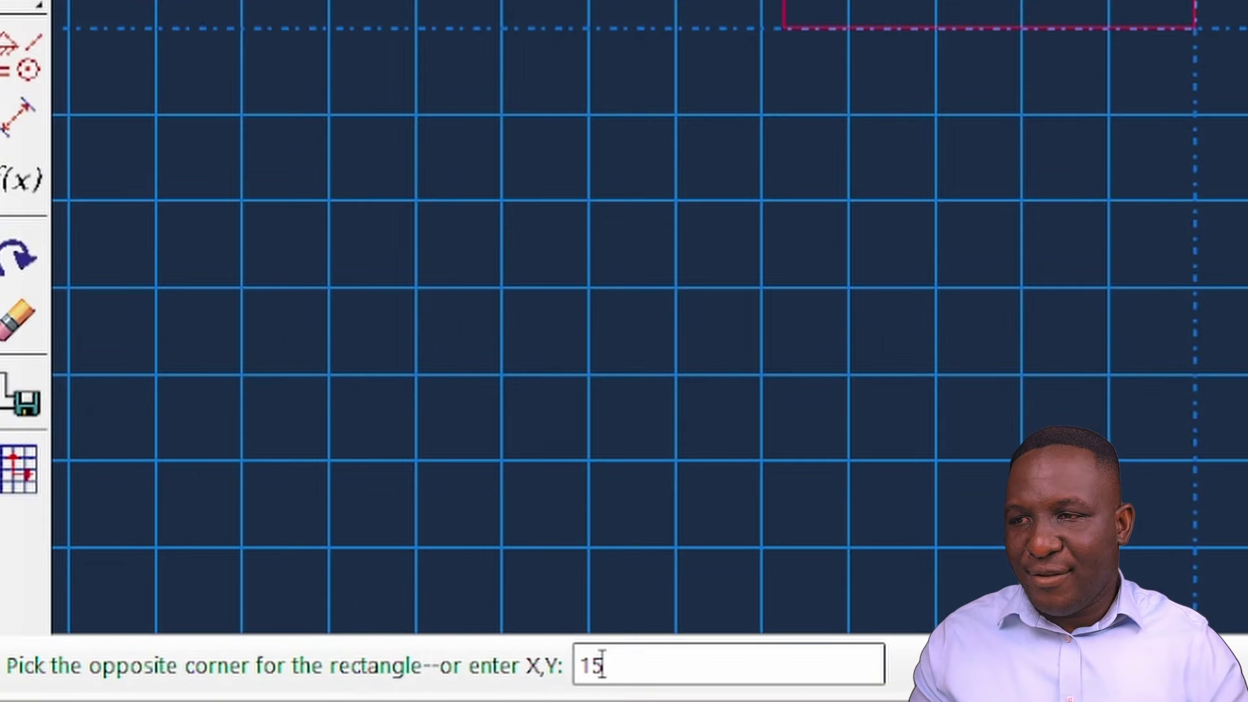
pyautogui.press('Return')
# Extrude the square into the PPBlock cube and colour the view by part
pyautogui.rightClick(1045, 296)
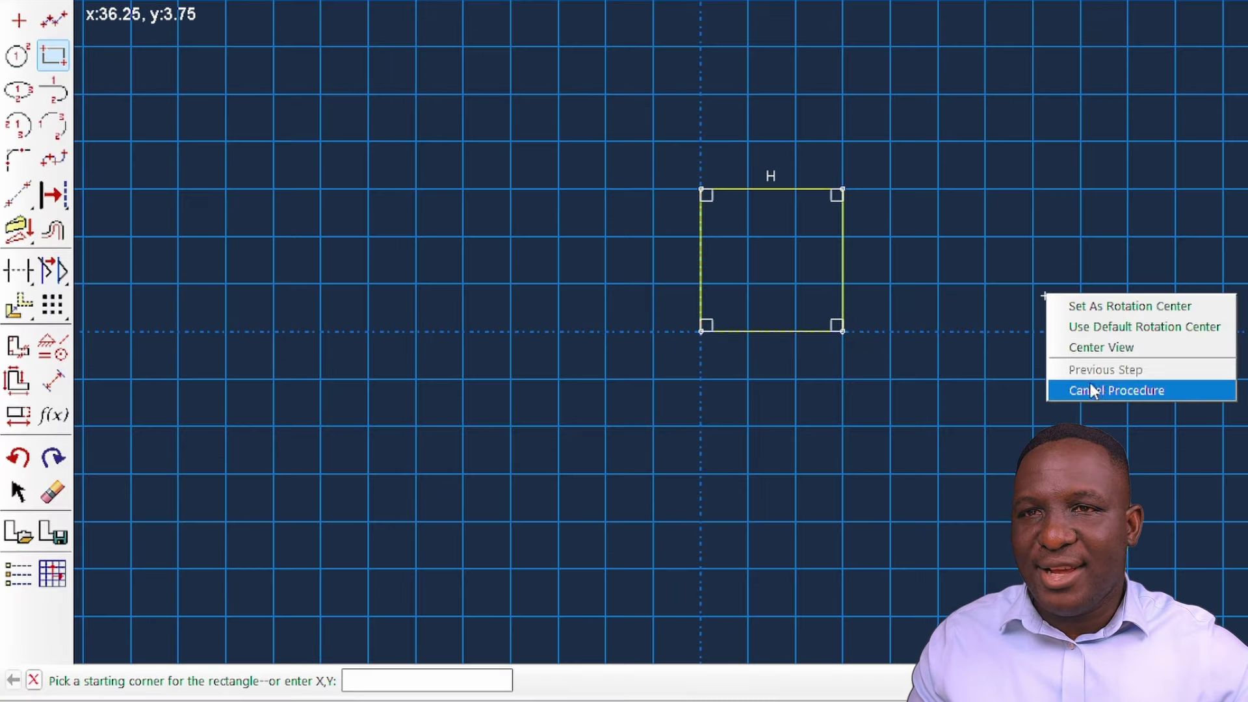
pyautogui.click(1092, 389)
pyautogui.click(293, 681)
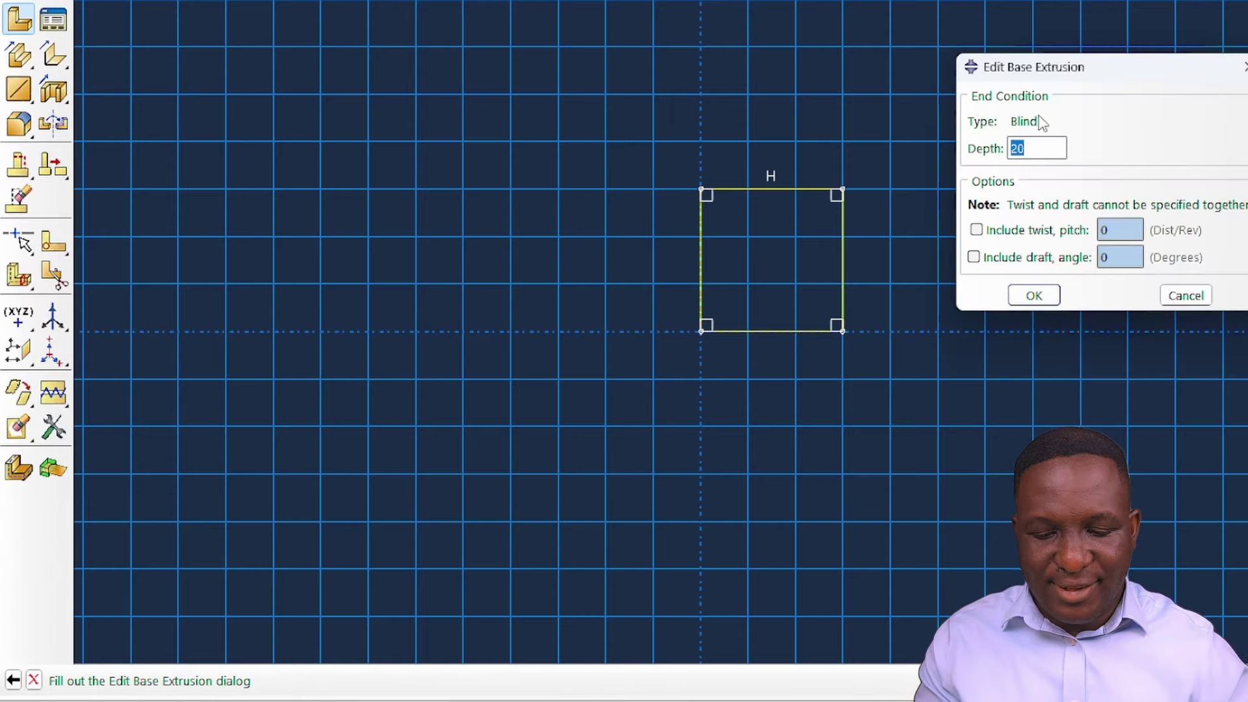
pyautogui.press('Return')
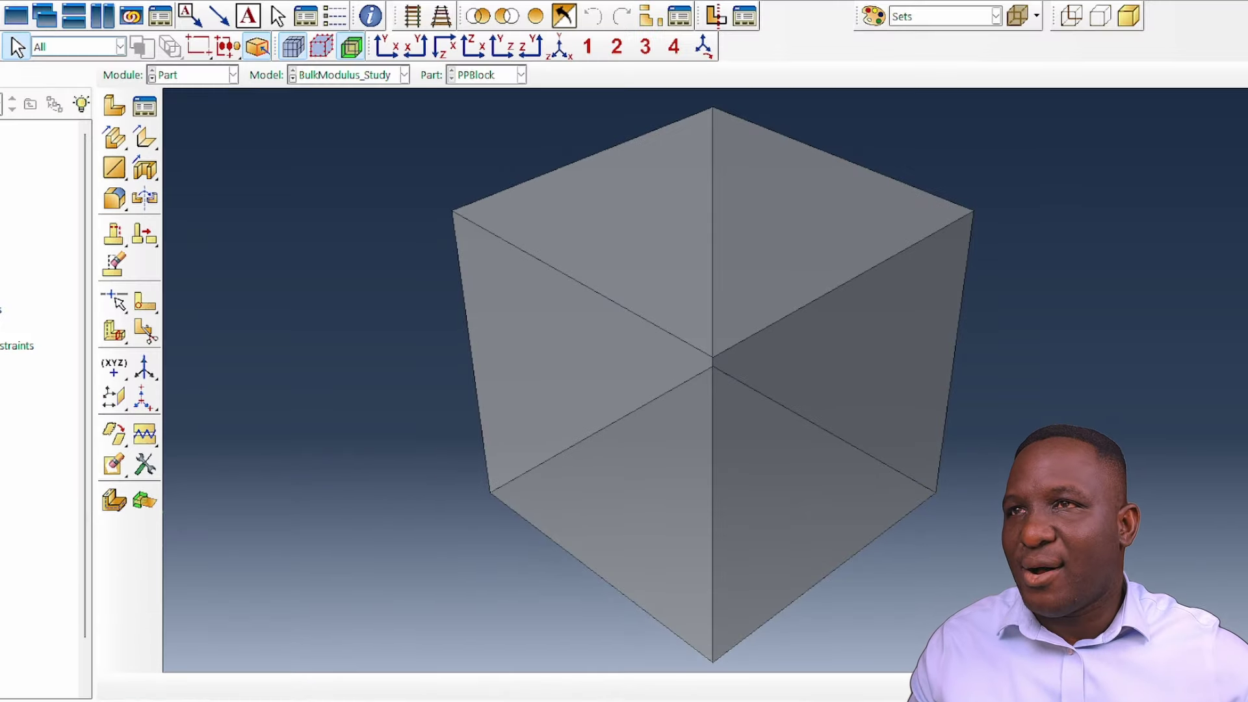
pyautogui.click(963, 22)
pyautogui.click(923, 52)
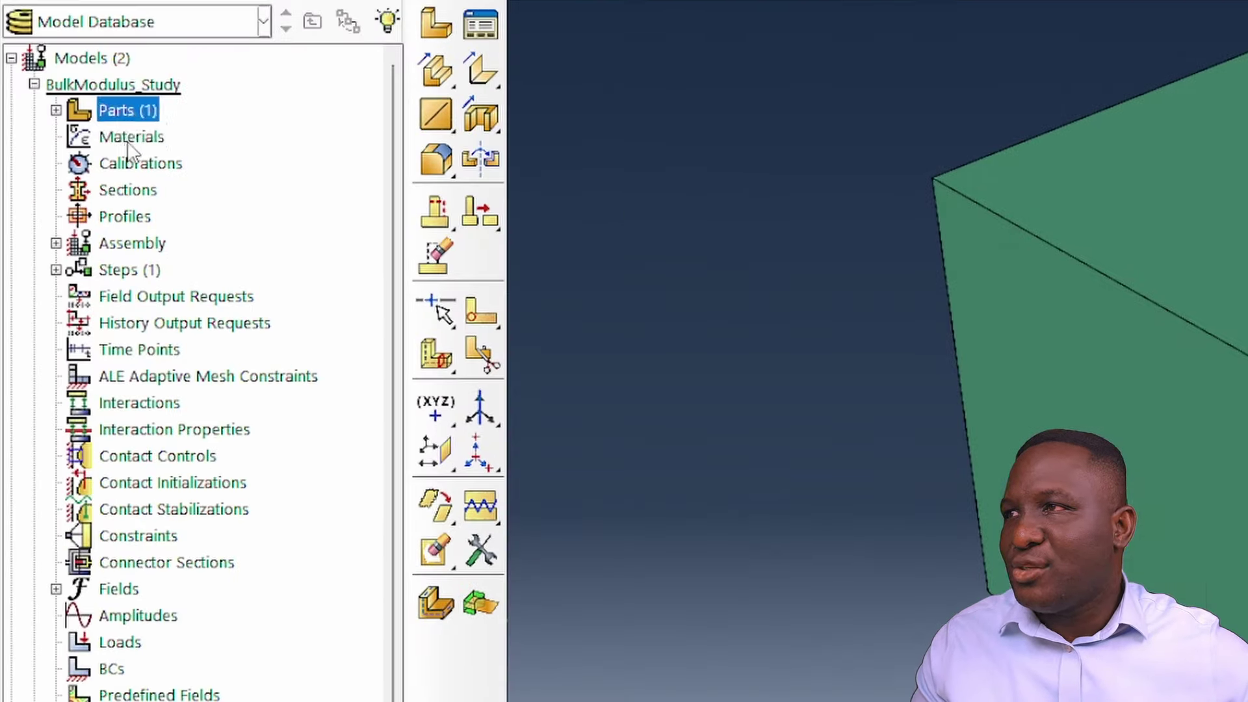
# Add material PP with Elastic behaviour: Young's modulus 1.308e3, Poisson's ratio 0.4
pyautogui.doubleClick(131, 136)
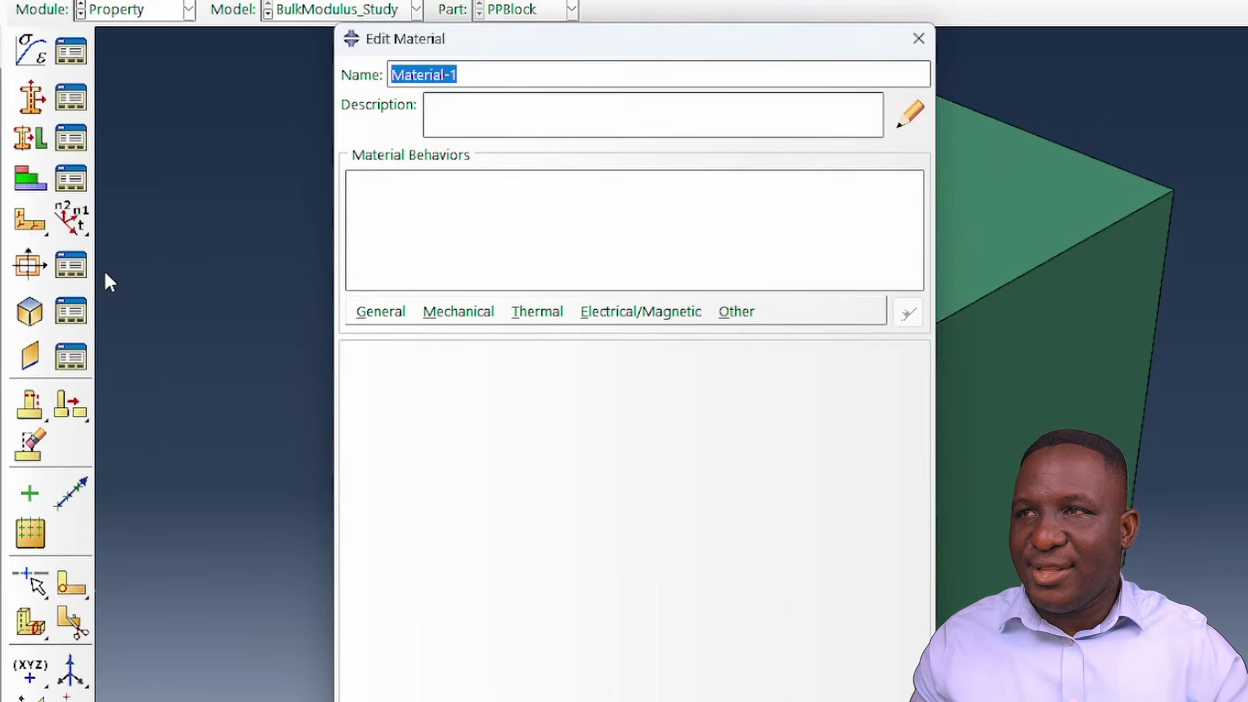
pyautogui.write('PP')
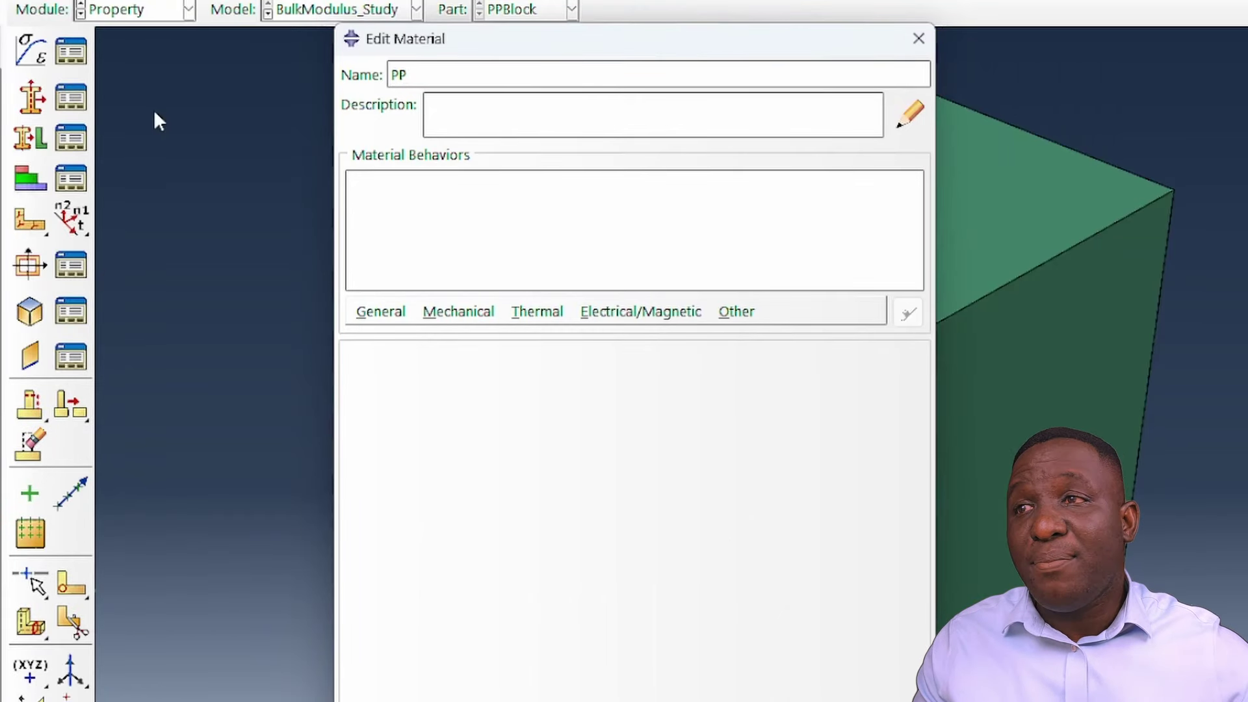
pyautogui.click(455, 312)
pyautogui.moveTo(468, 337)
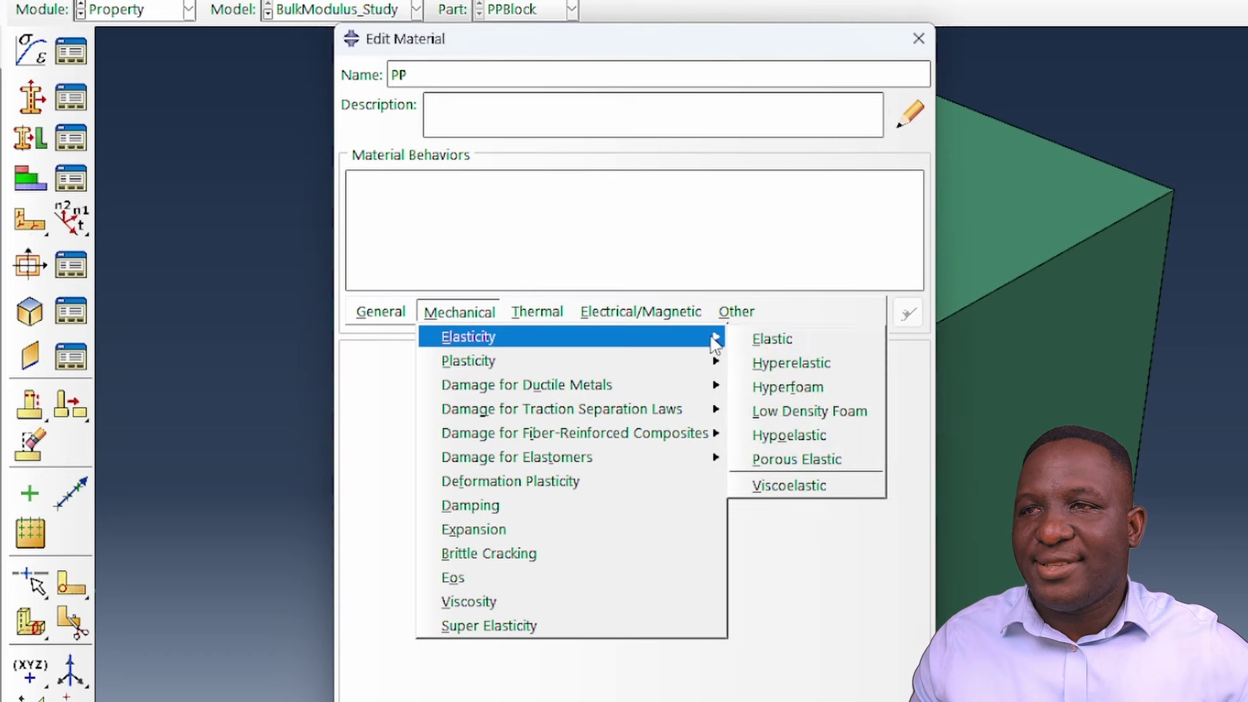
pyautogui.click(749, 336)
pyautogui.click(377, 300)
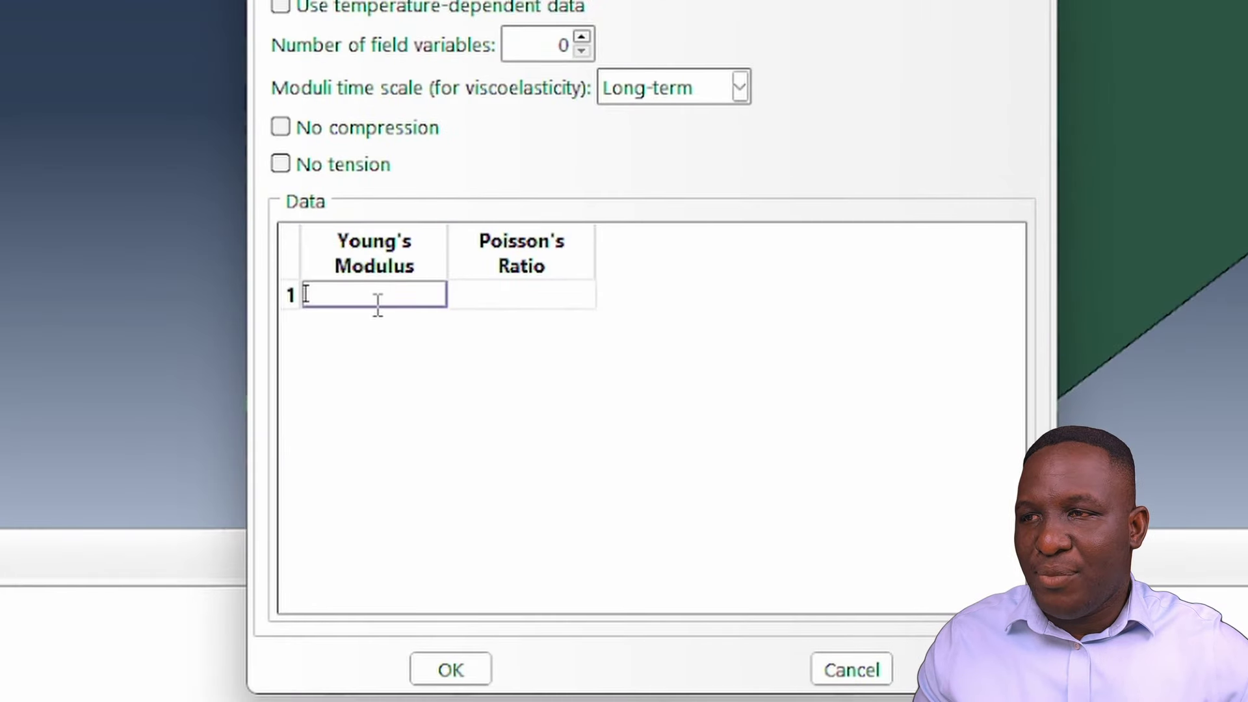
pyautogui.write('1.308')
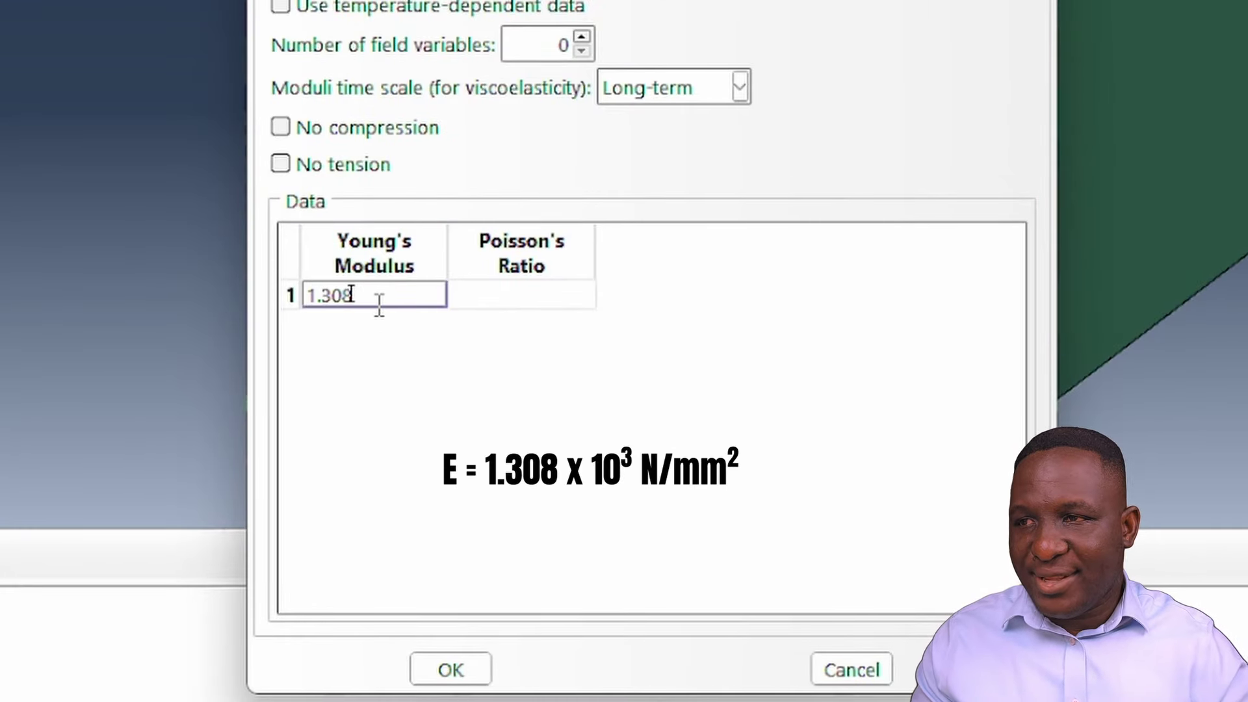
pyautogui.write('e3')
pyautogui.press('Tab')
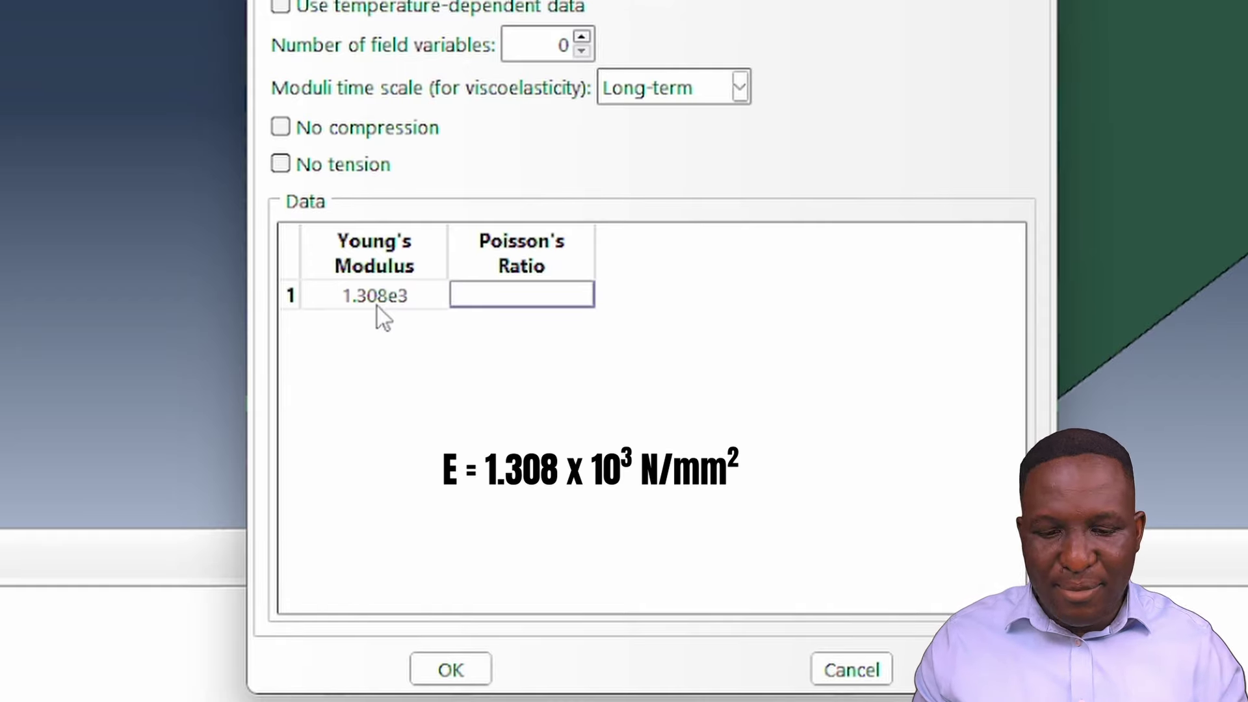
pyautogui.write('0.')
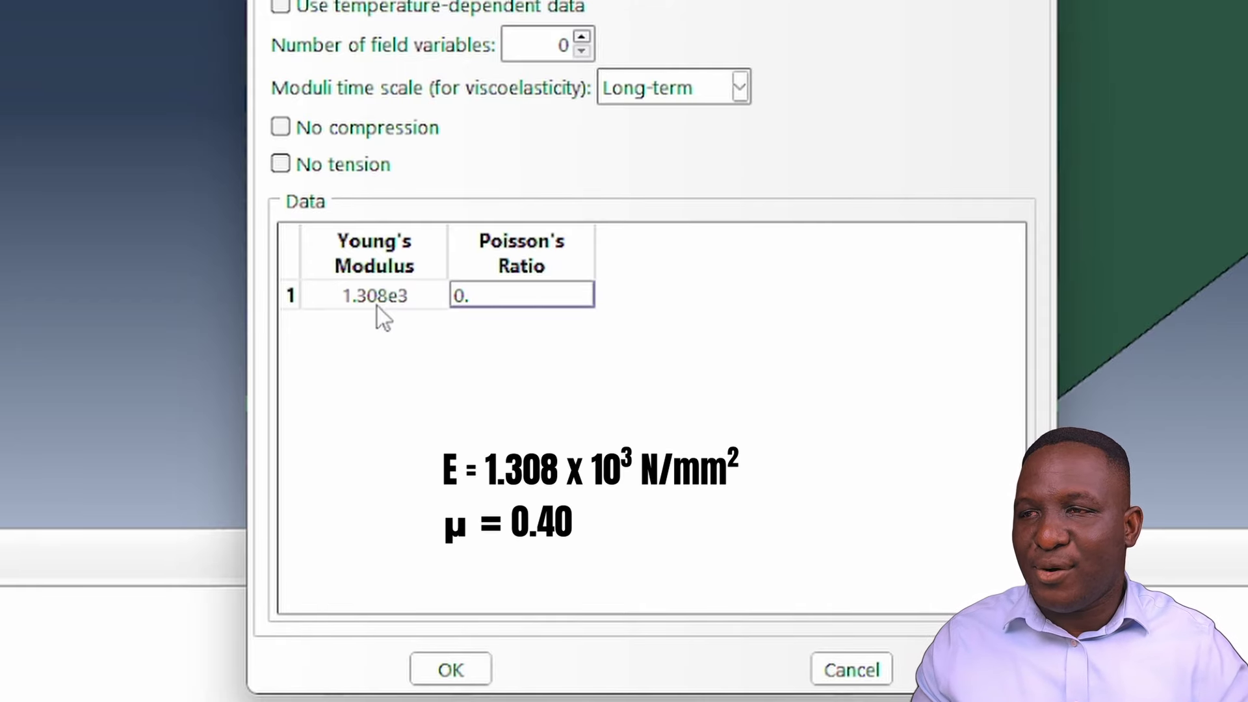
pyautogui.write('4')
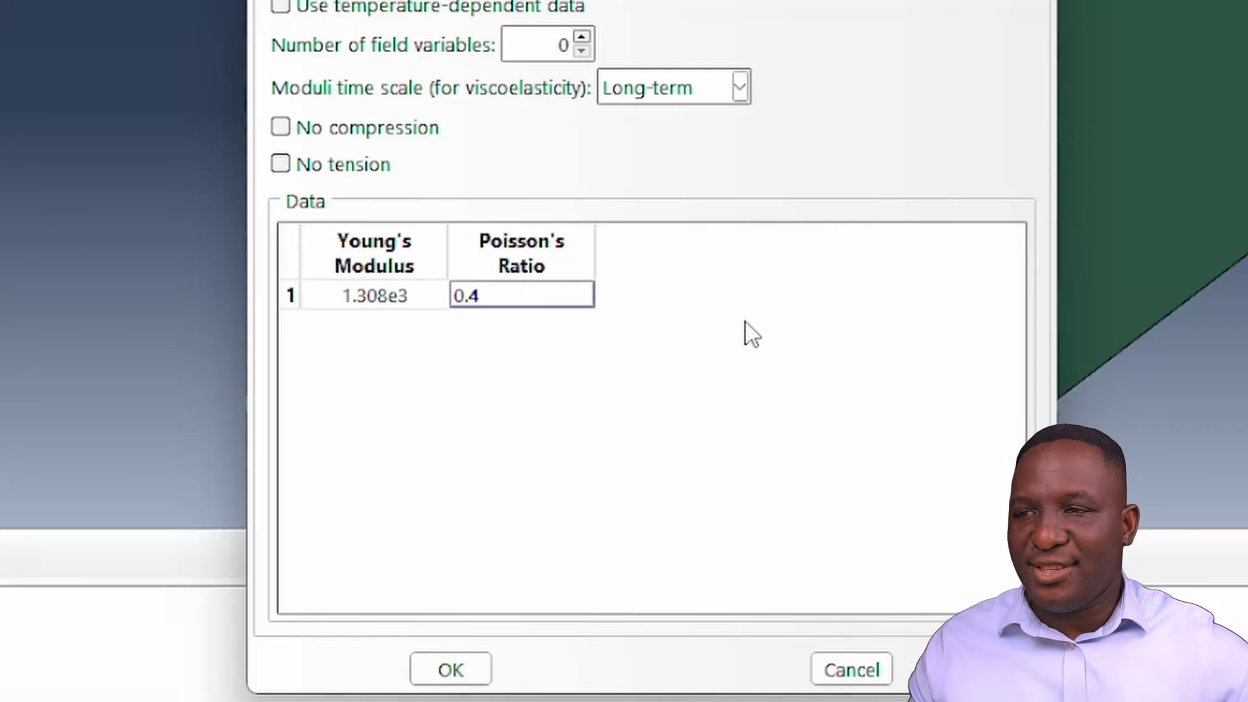
pyautogui.click(479, 669)
# Create the solid section ppSection using material PP
pyautogui.doubleClick(128, 190)
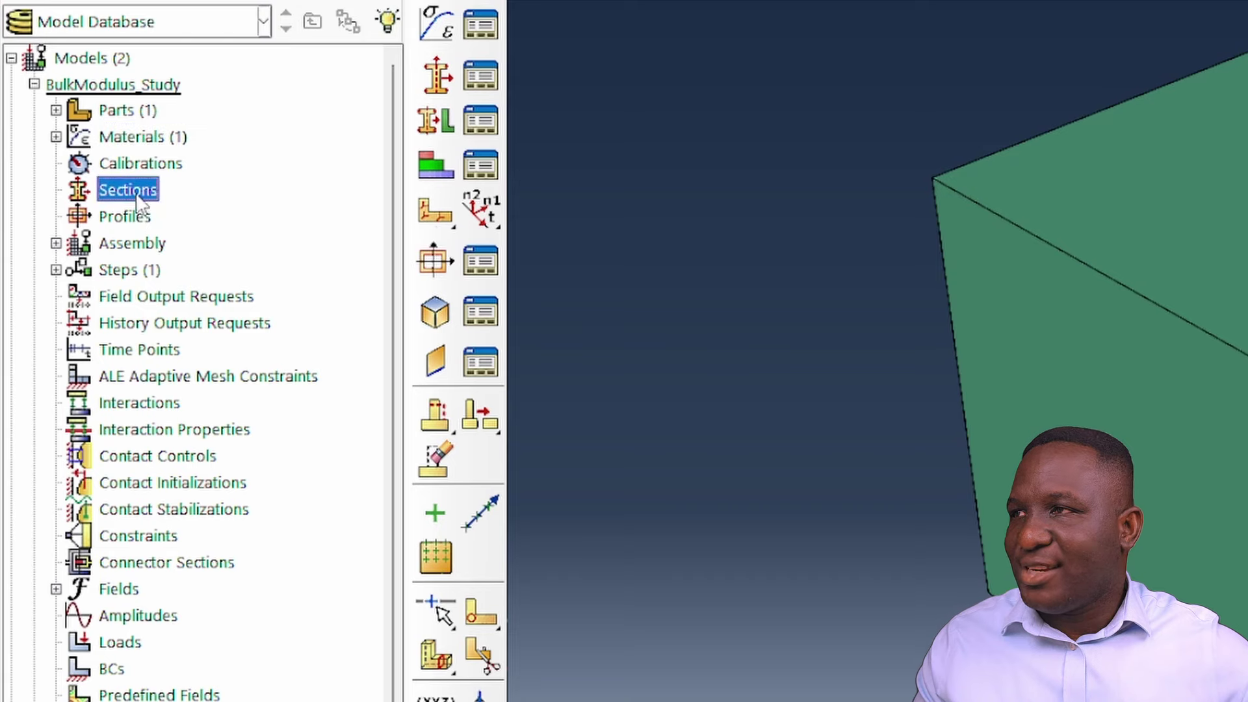
pyautogui.write('ppSection')
pyautogui.click(740, 286)
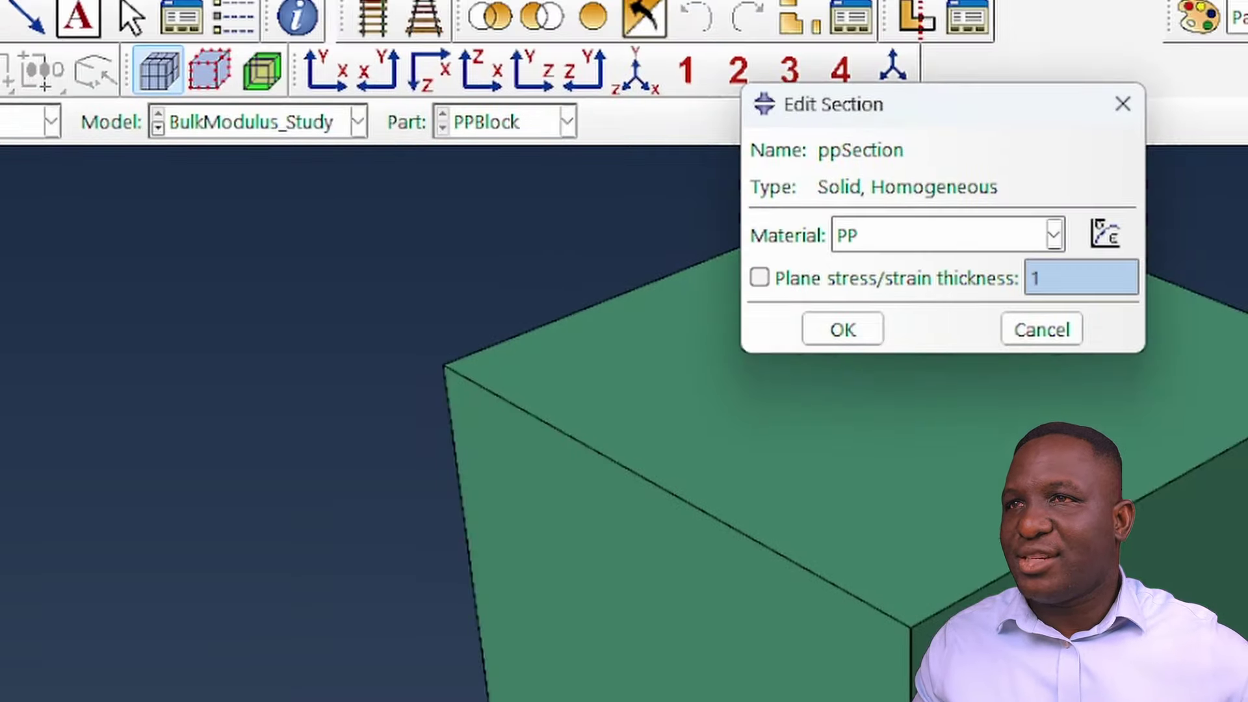
pyautogui.click(838, 329)
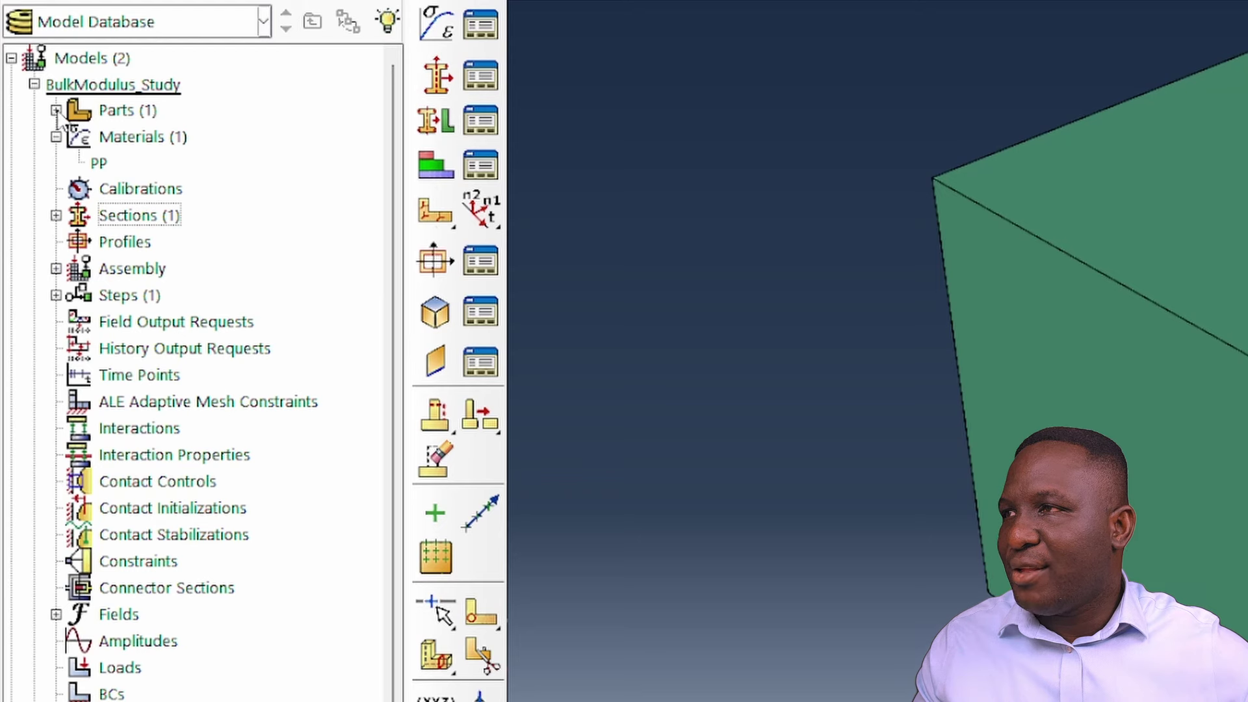
# Assign ppSection to the entire PPBlock cube through a new set AllModel
pyautogui.click(56, 110)
pyautogui.click(78, 135)
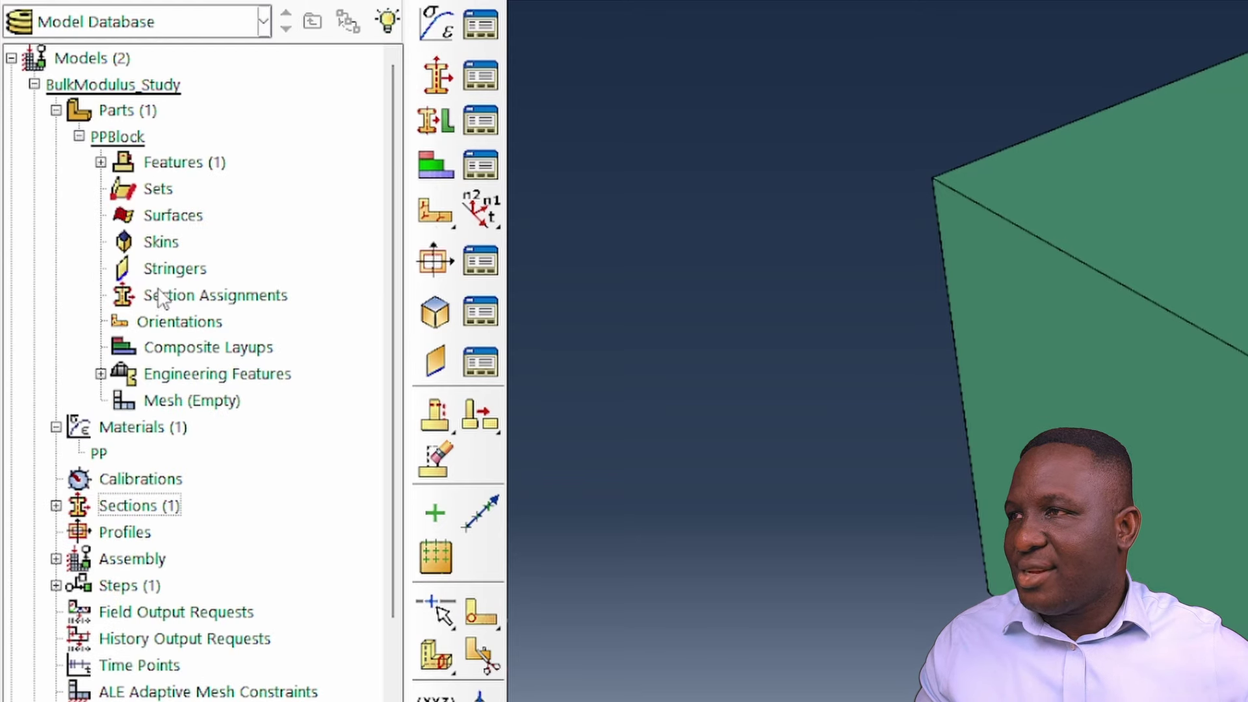
pyautogui.doubleClick(242, 297)
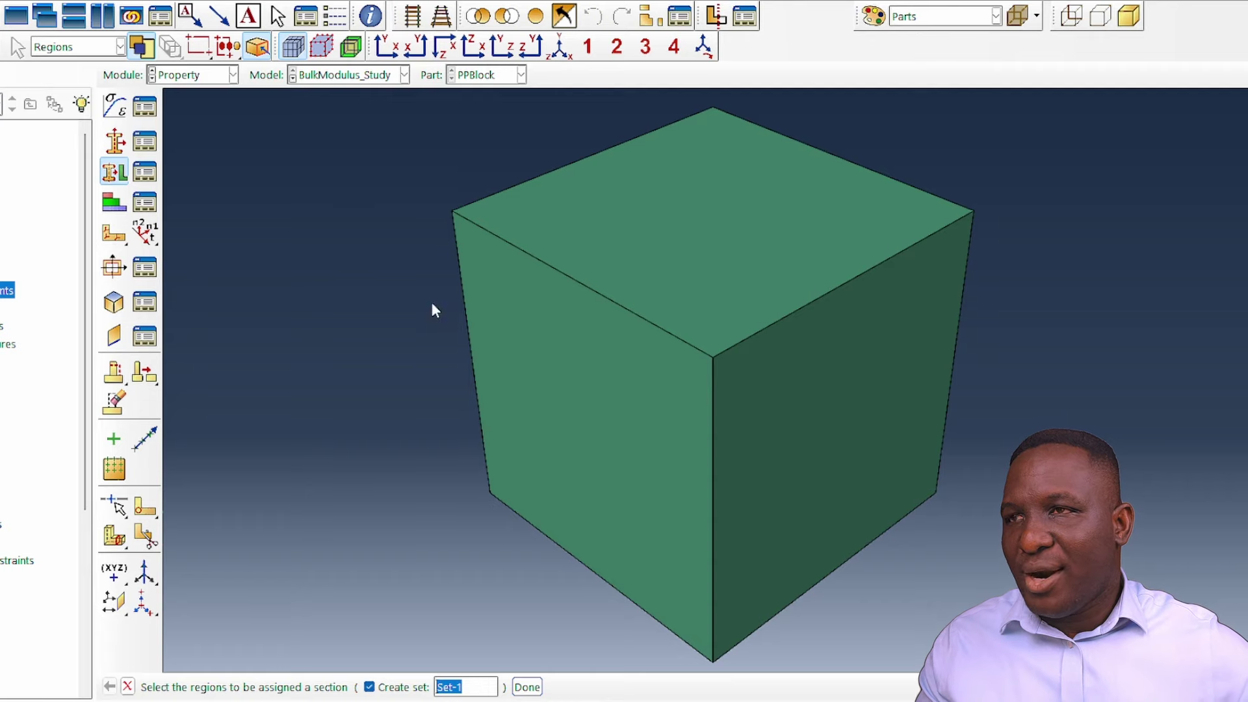
pyautogui.moveTo(399, 134); pyautogui.dragTo(923, 517)
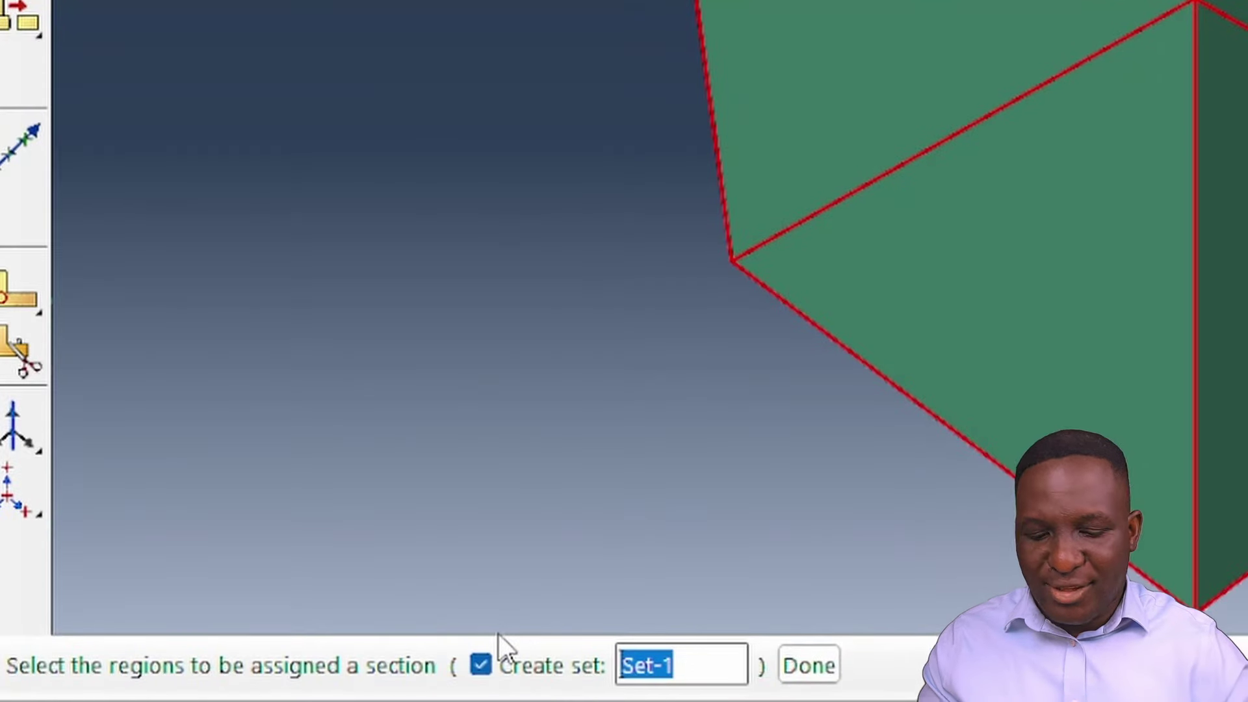
pyautogui.write('AllModel')
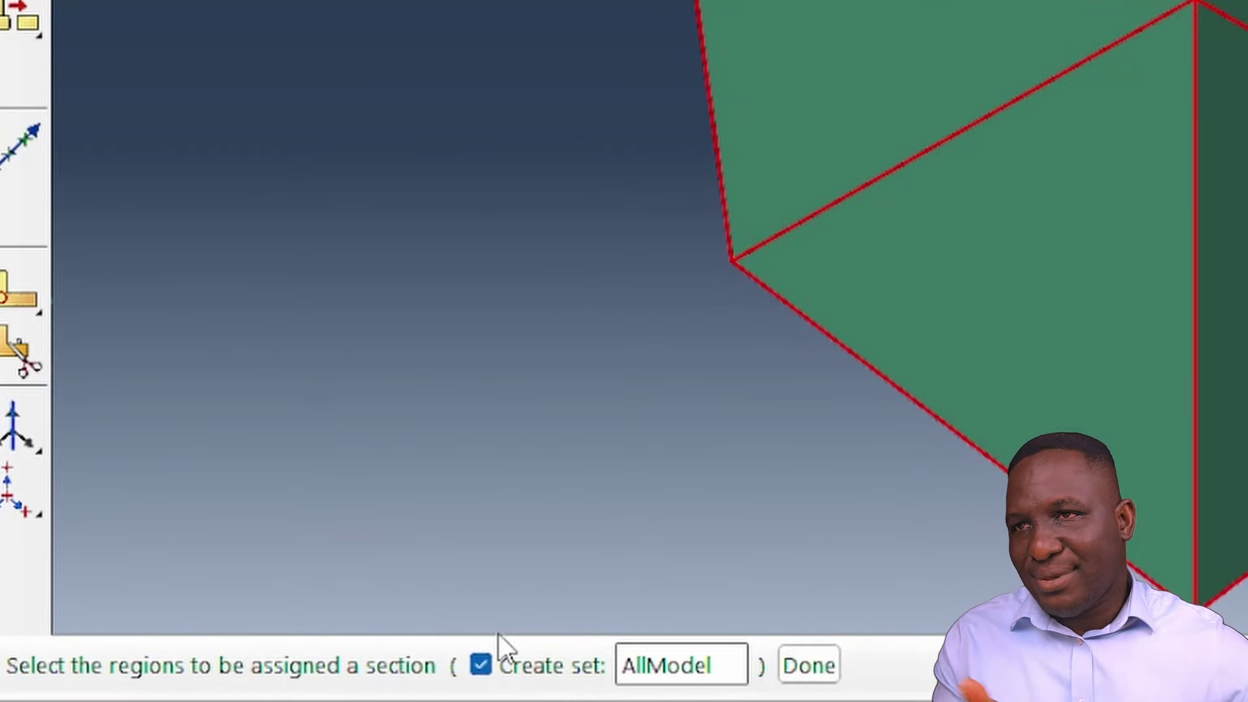
pyautogui.click(809, 665)
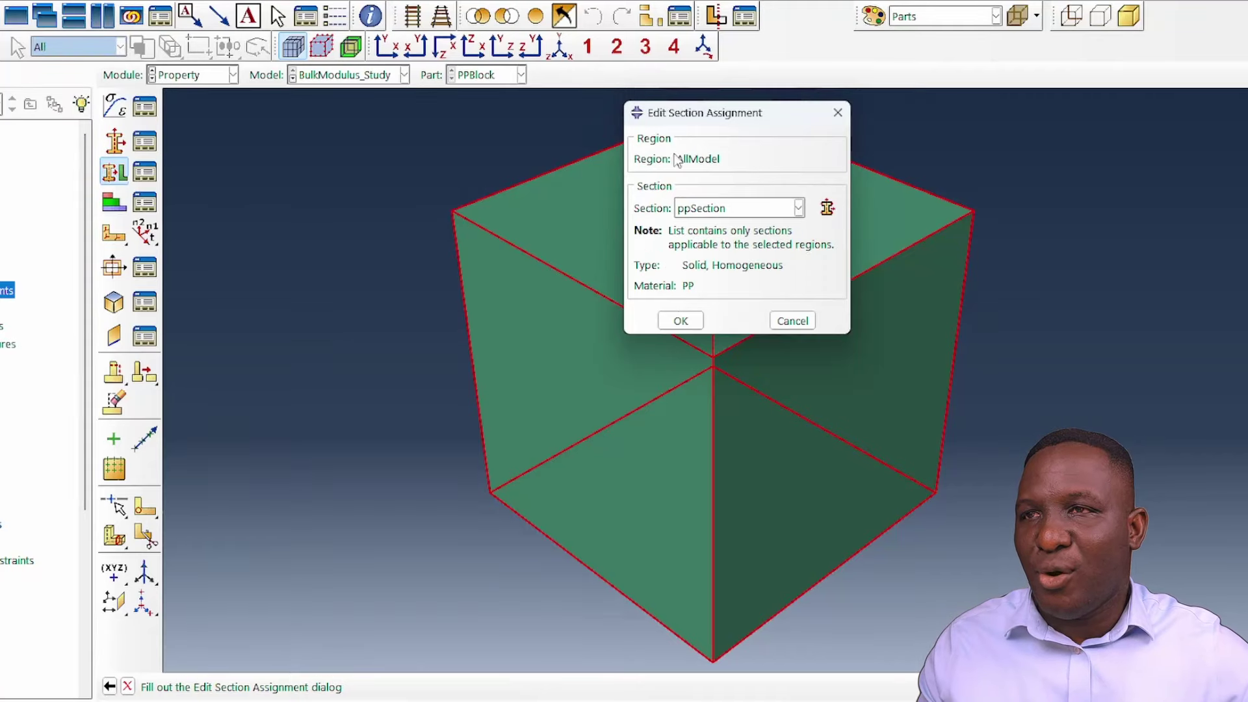
pyautogui.click(680, 320)
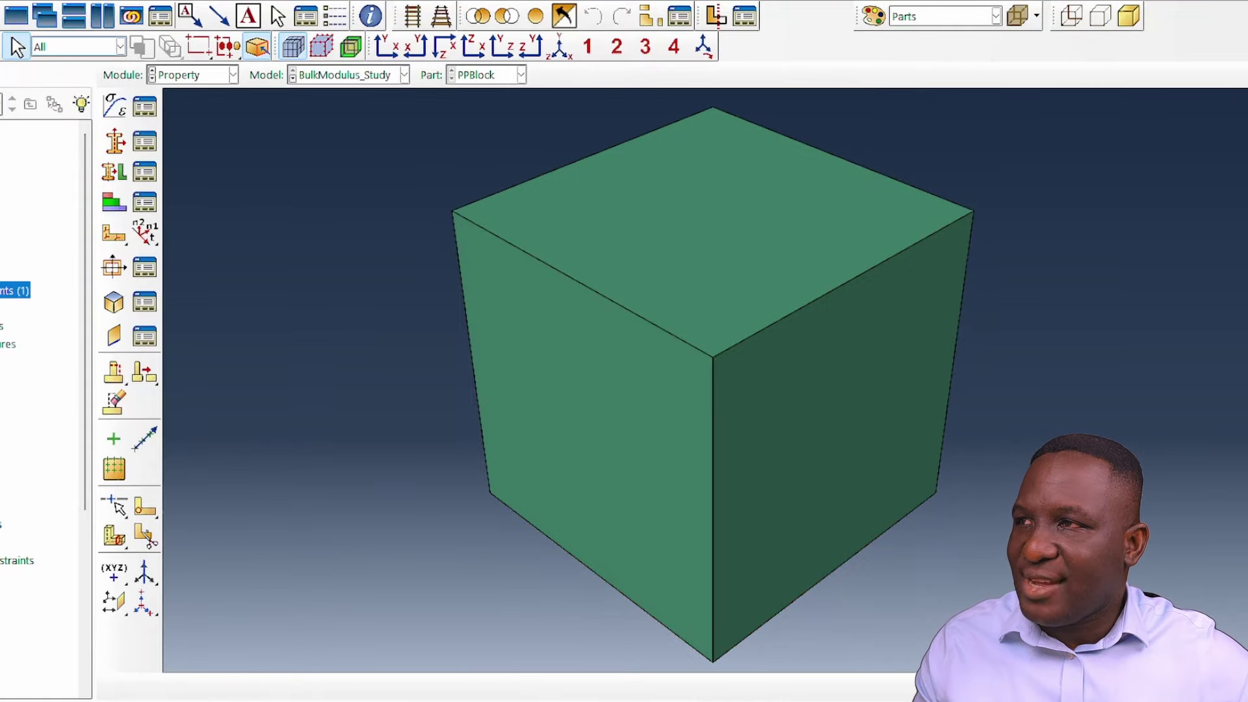
pyautogui.doubleClick(215, 396)
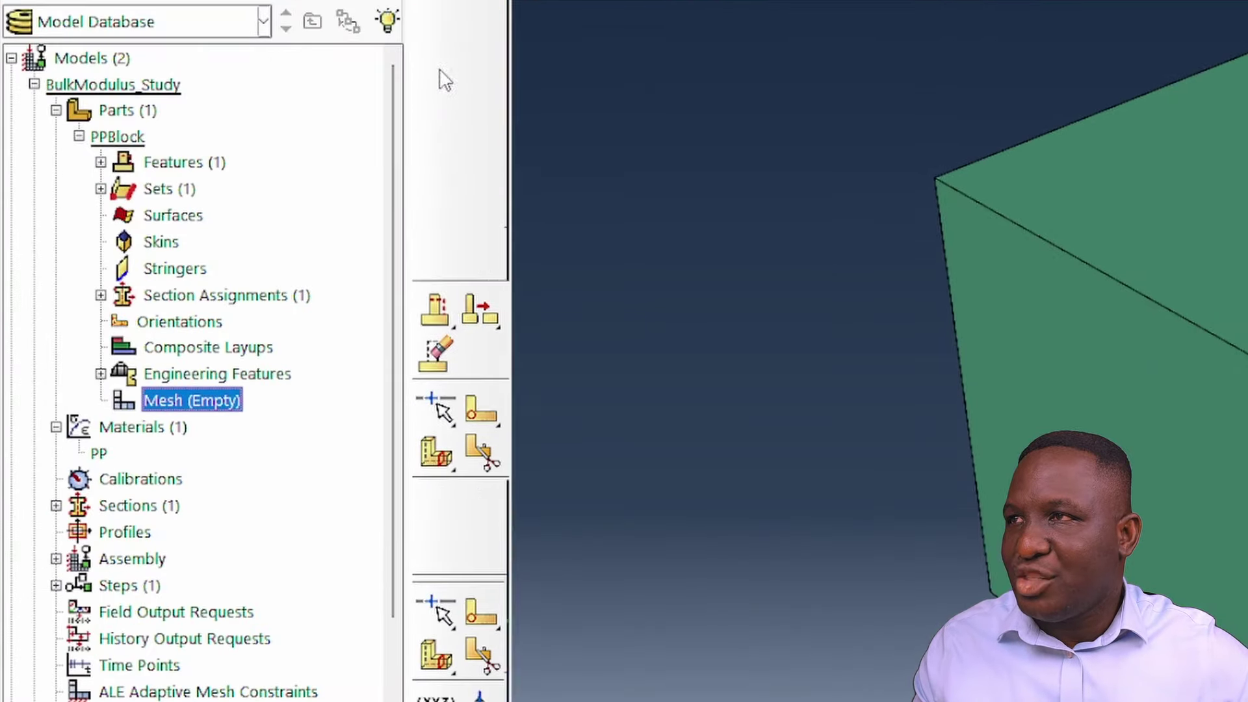
# Mesh the PPBlock cube using the default global seeds
pyautogui.click(436, 23)
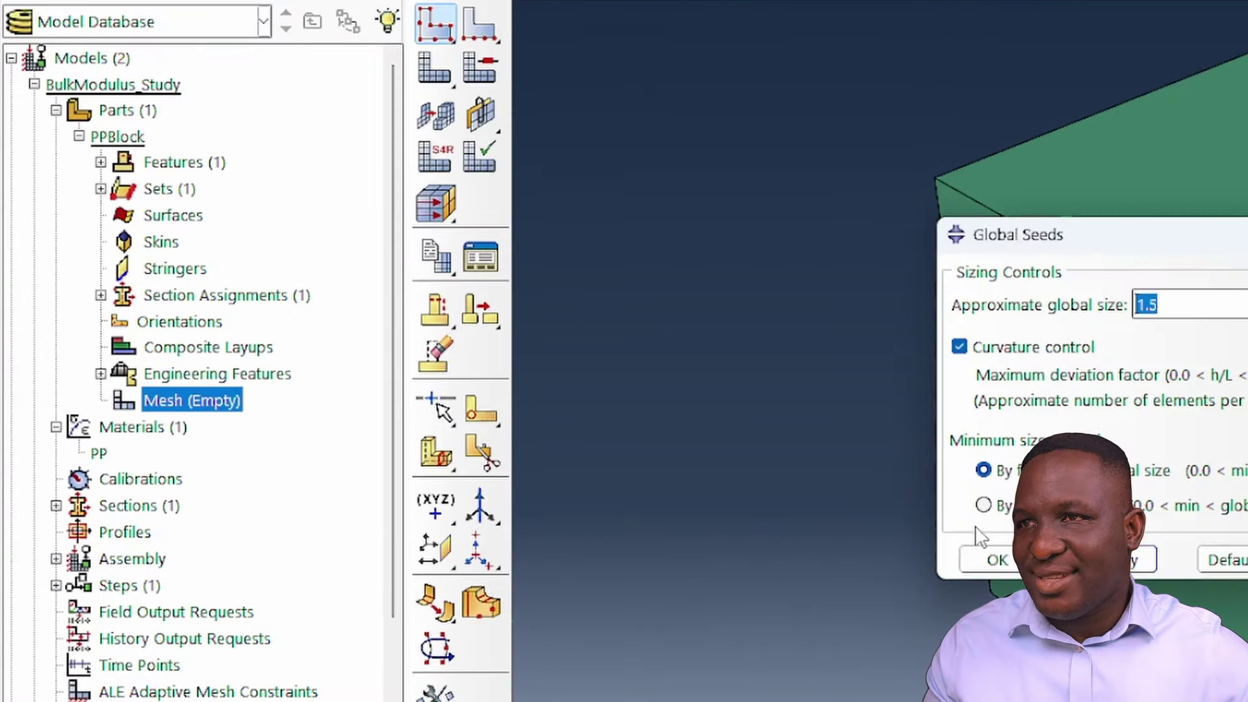
pyautogui.click(997, 560)
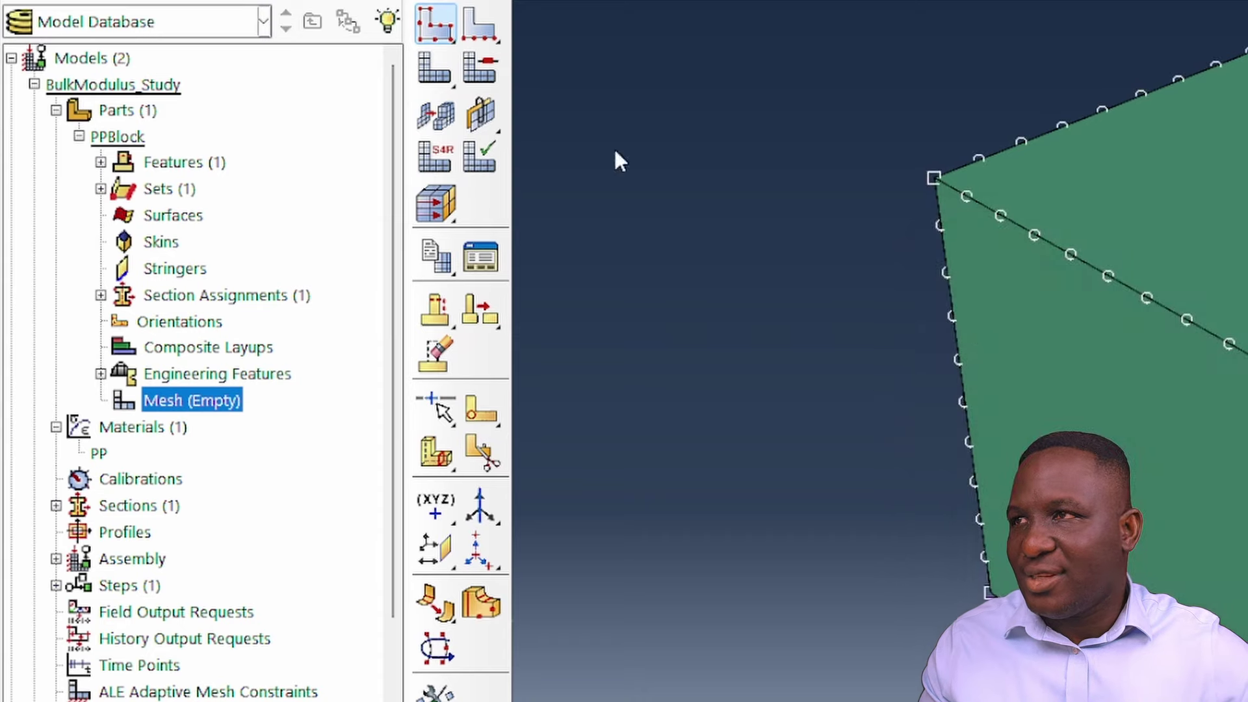
pyautogui.click(435, 67)
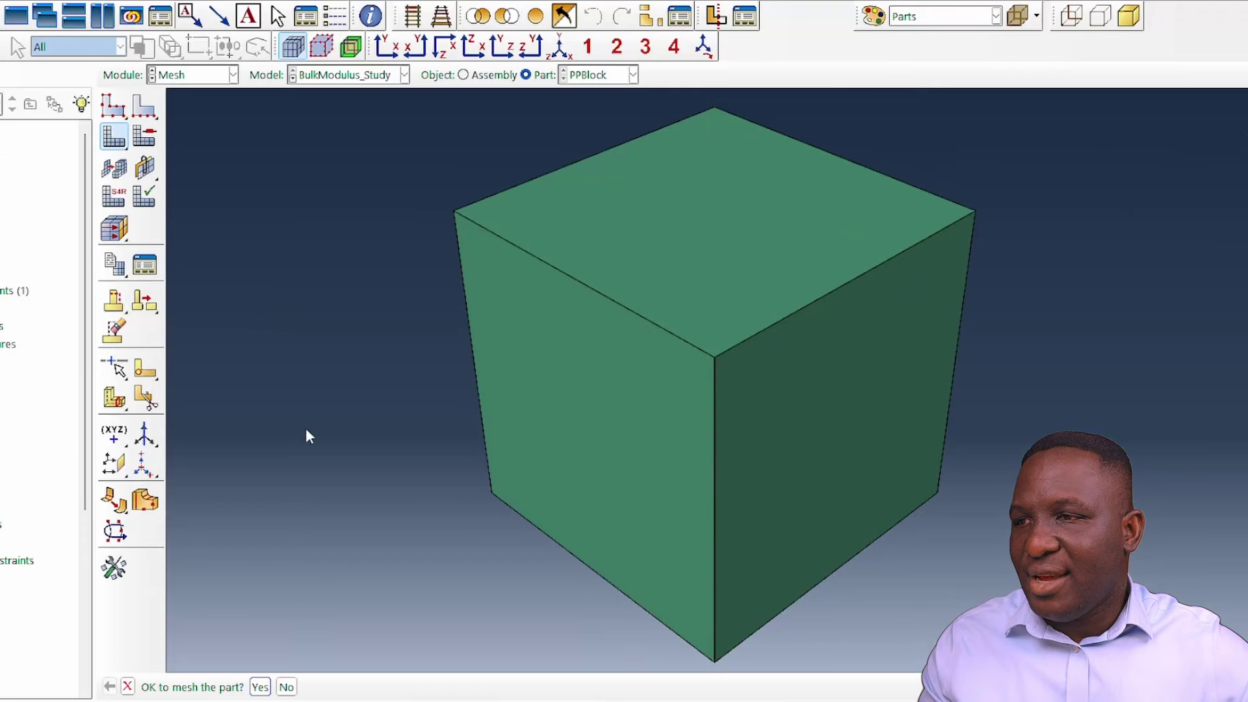
pyautogui.click(260, 687)
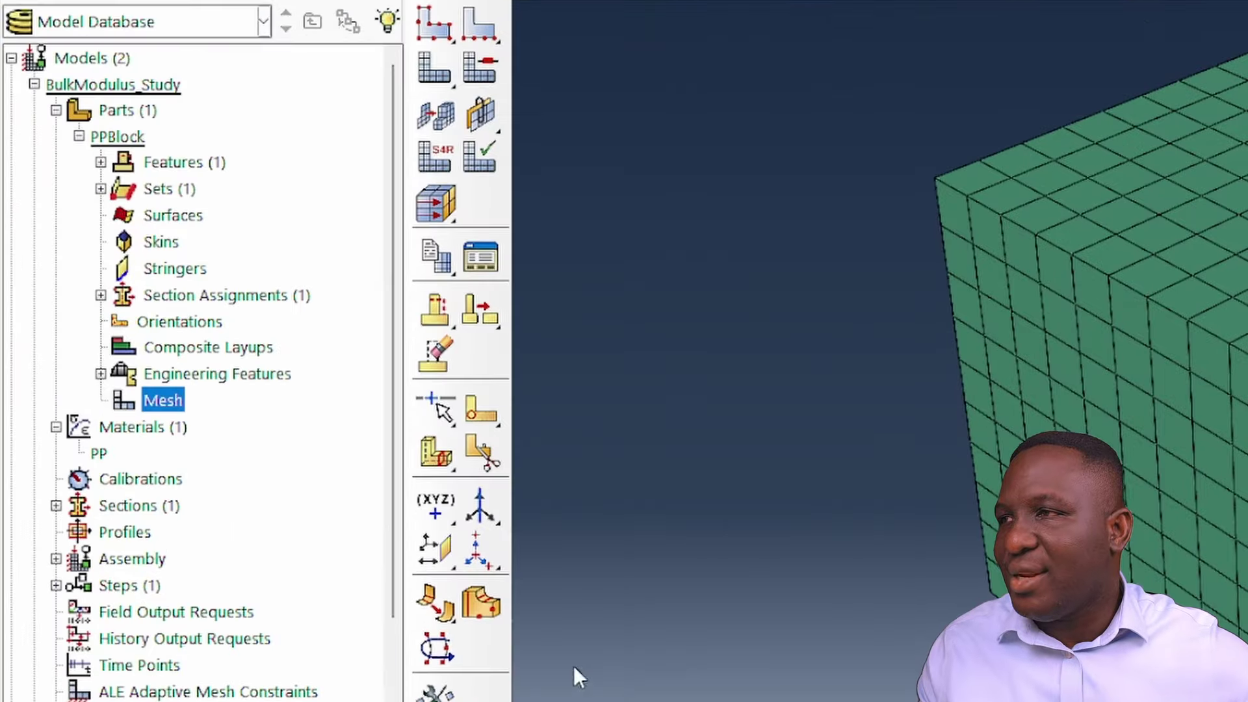
# Add a PPBlock instance to the assembly and expand the assembly's sets
pyautogui.scroll(-1, 1, 398)
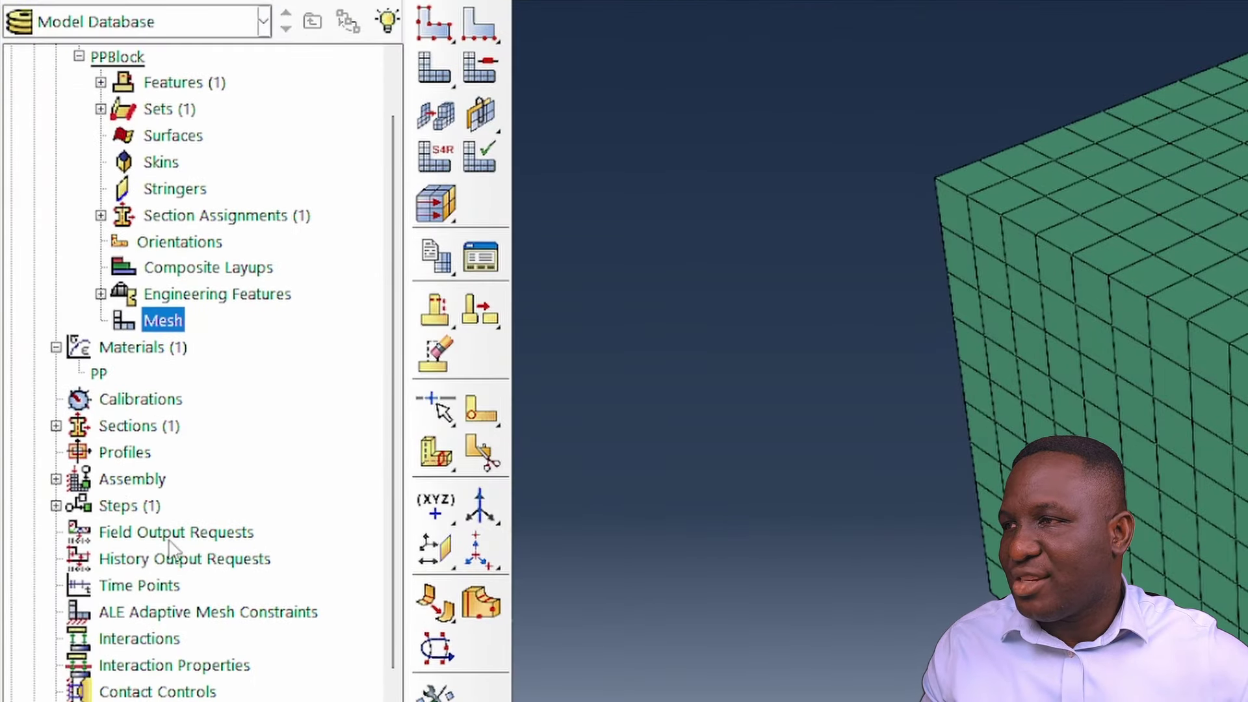
pyautogui.click(56, 480)
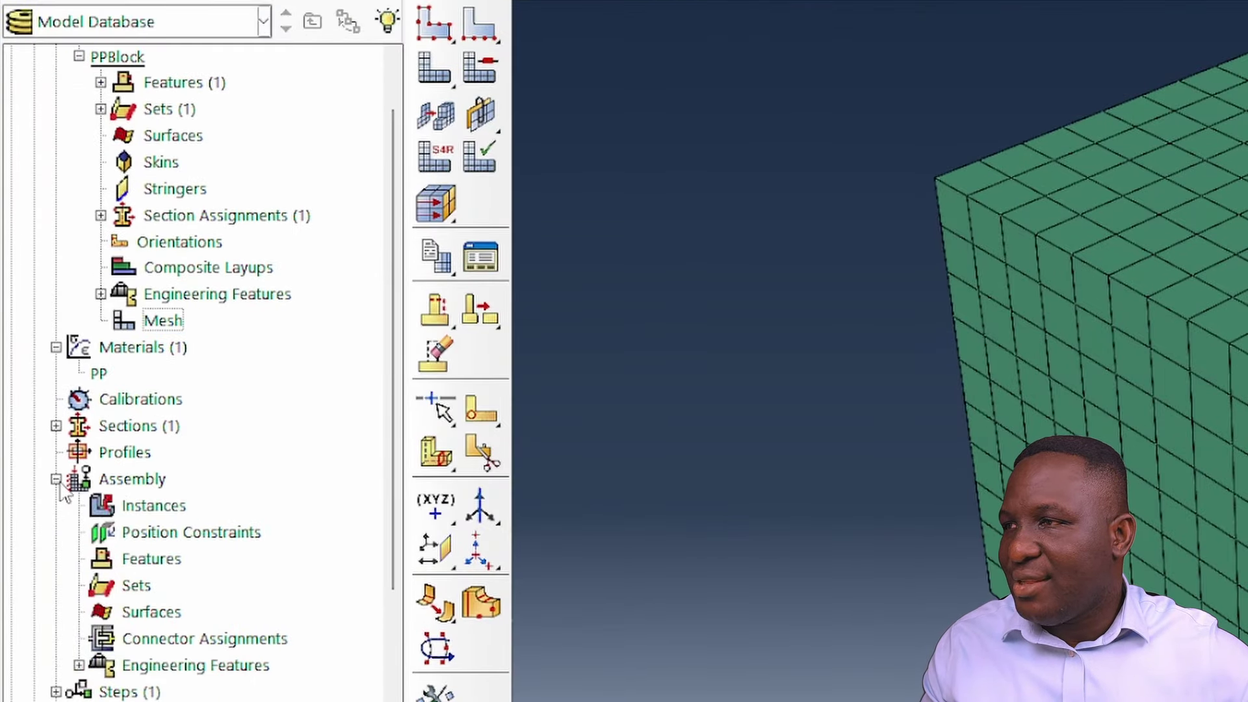
pyautogui.doubleClick(155, 511)
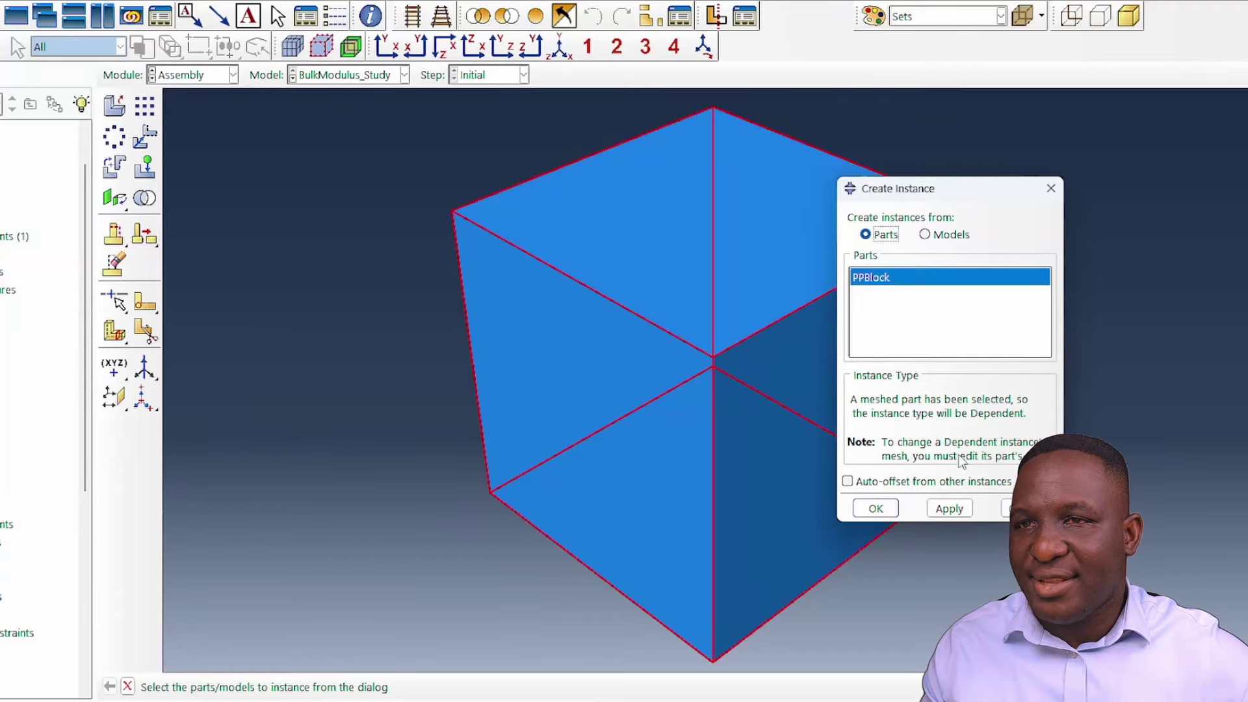
pyautogui.click(876, 508)
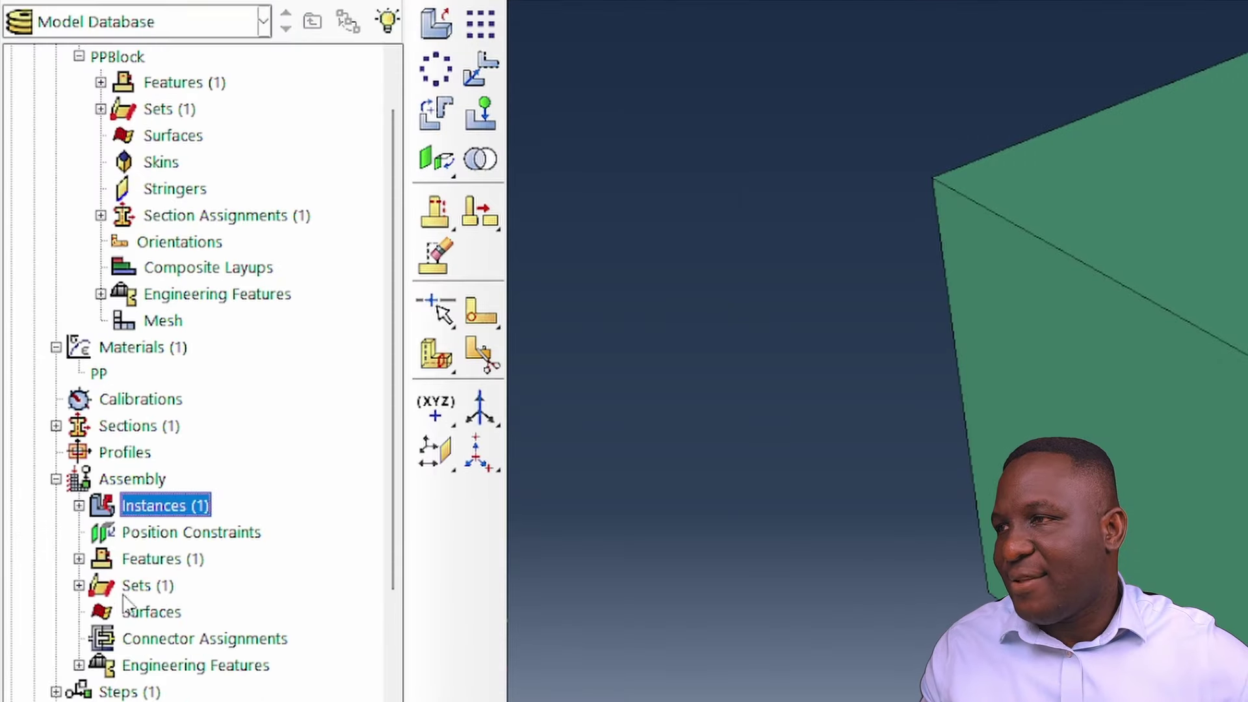
pyautogui.click(79, 586)
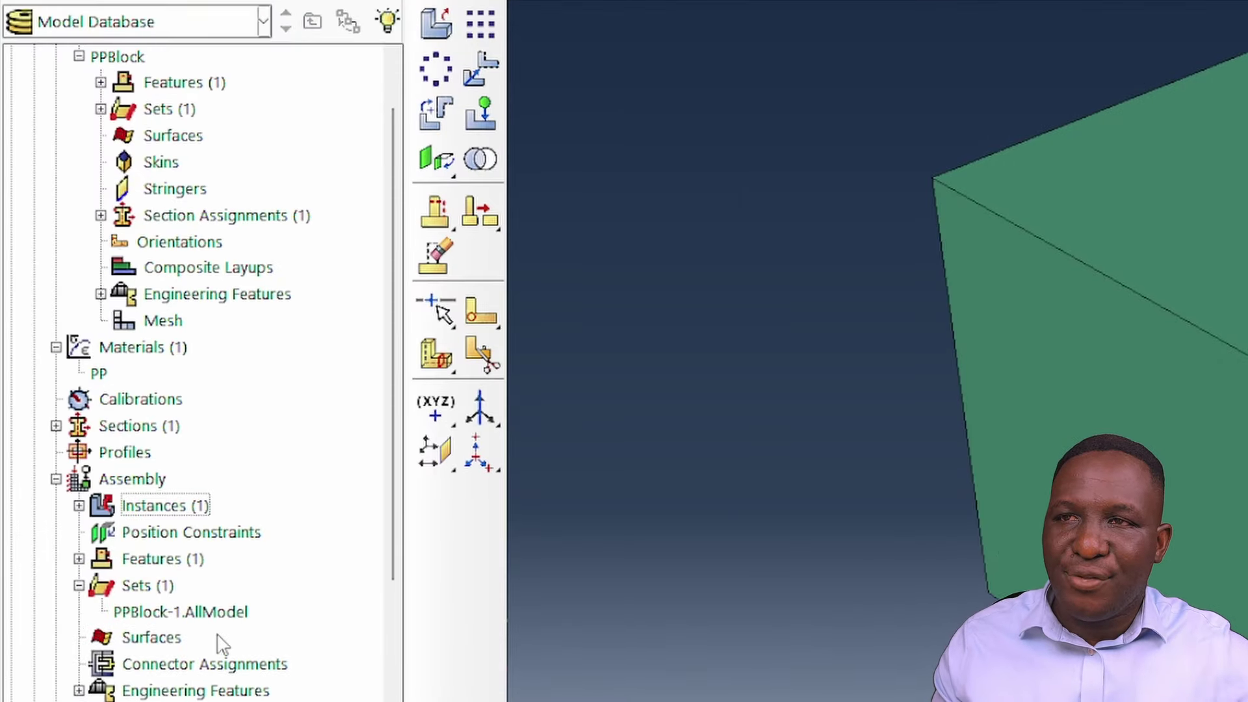
# Create the set xFront on the cube's front-right face
pyautogui.scroll(1, 166, 189)
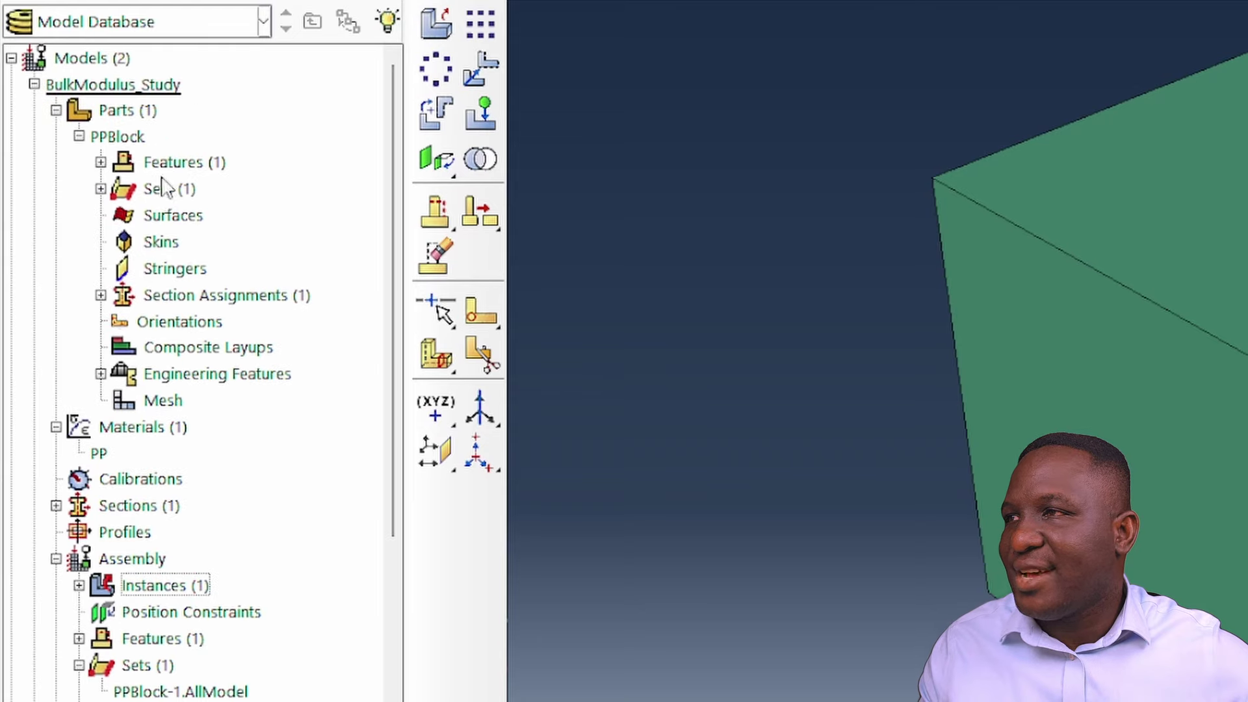
pyautogui.doubleClick(165, 188)
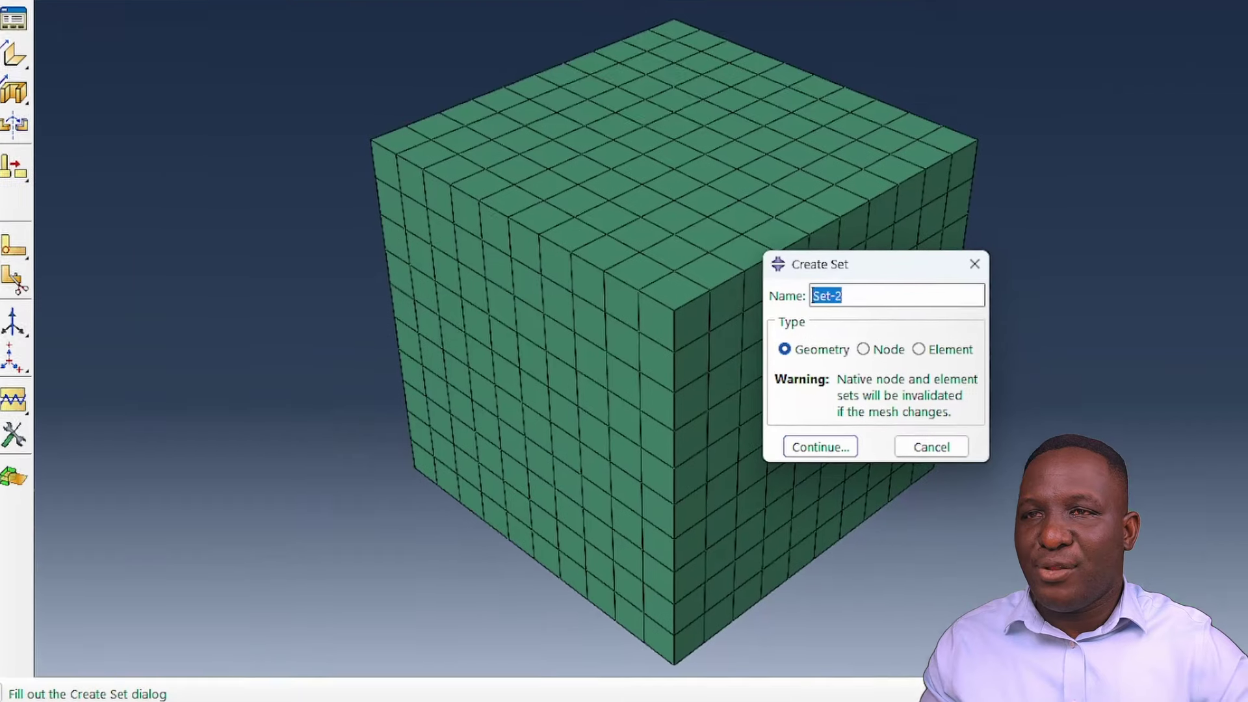
pyautogui.write('x')
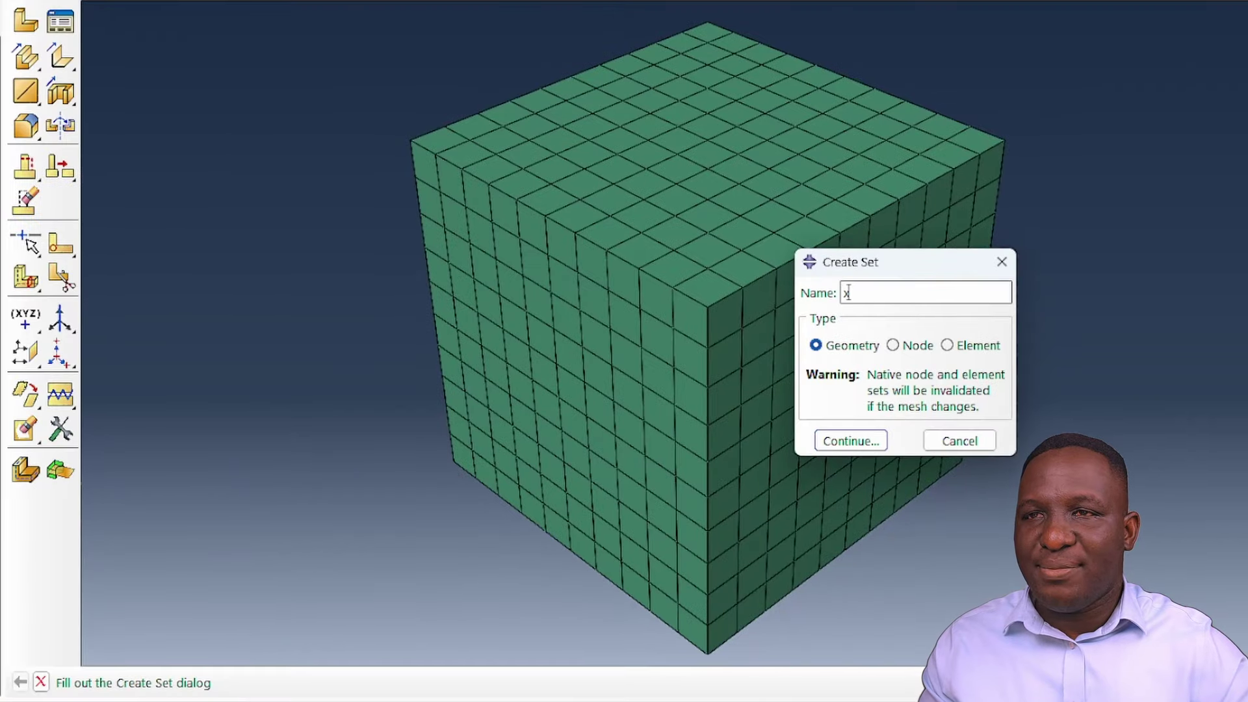
pyautogui.write('FrontSet')
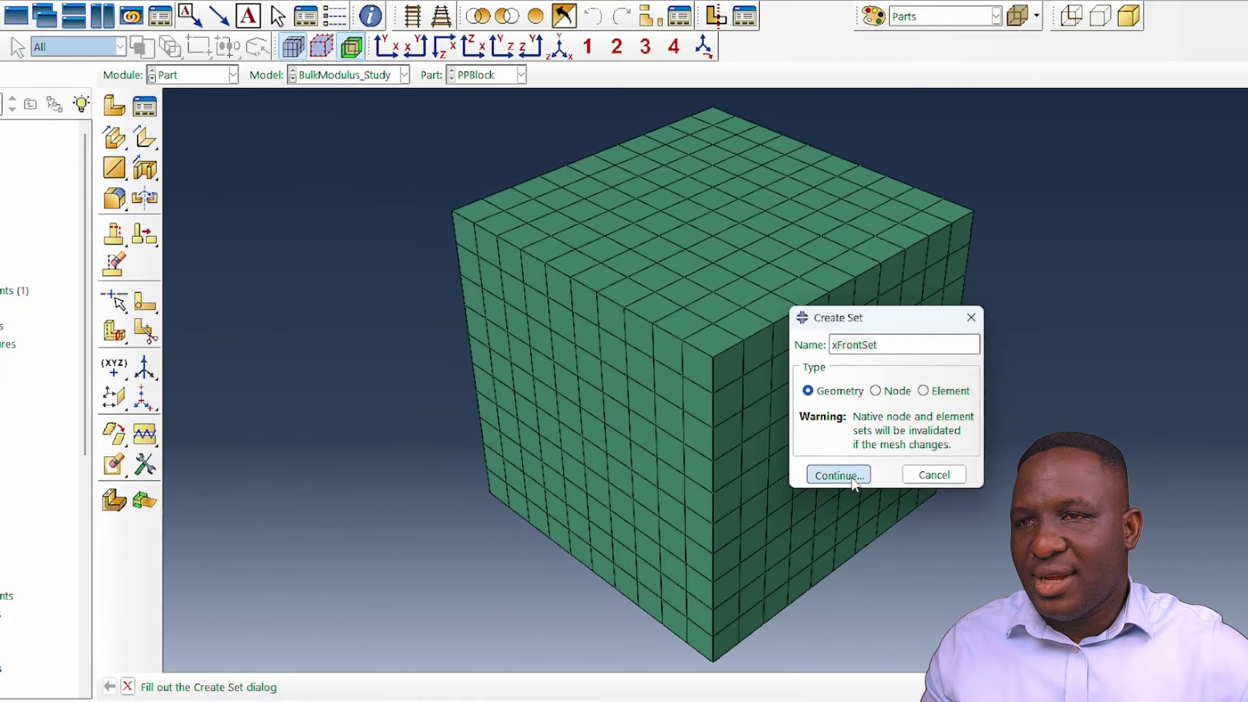
pyautogui.click(821, 432)
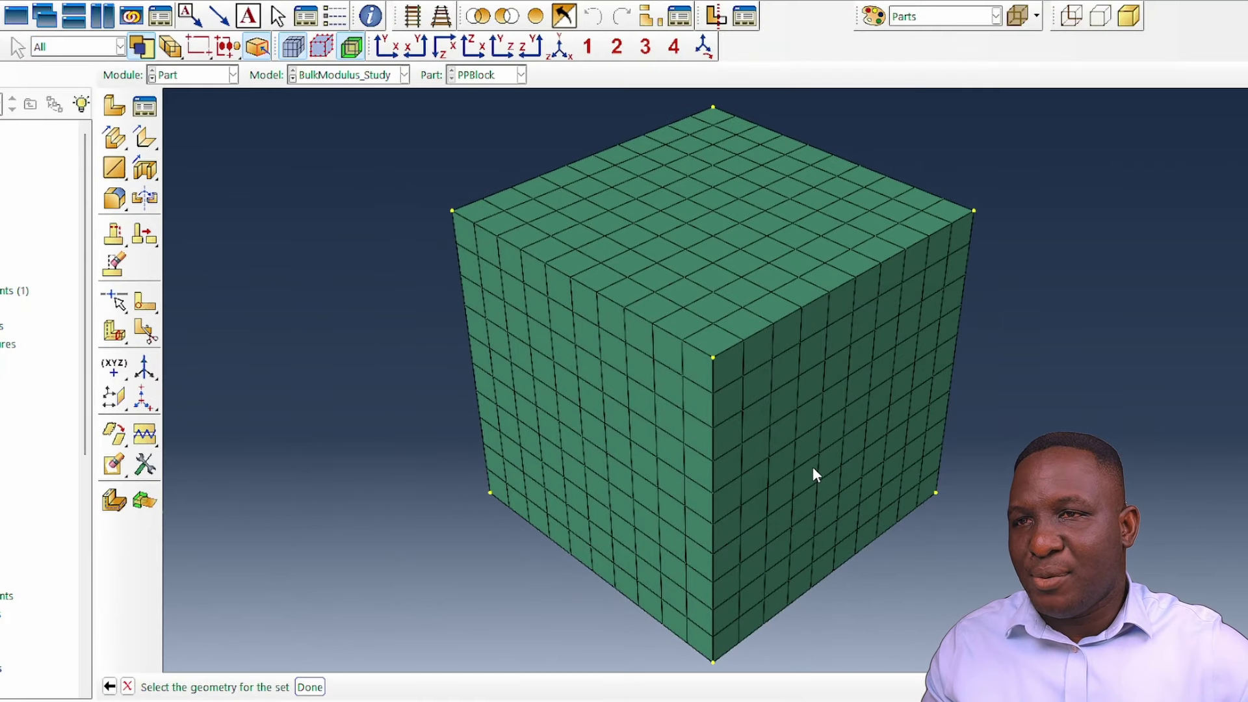
pyautogui.click(813, 466)
pyautogui.click(310, 687)
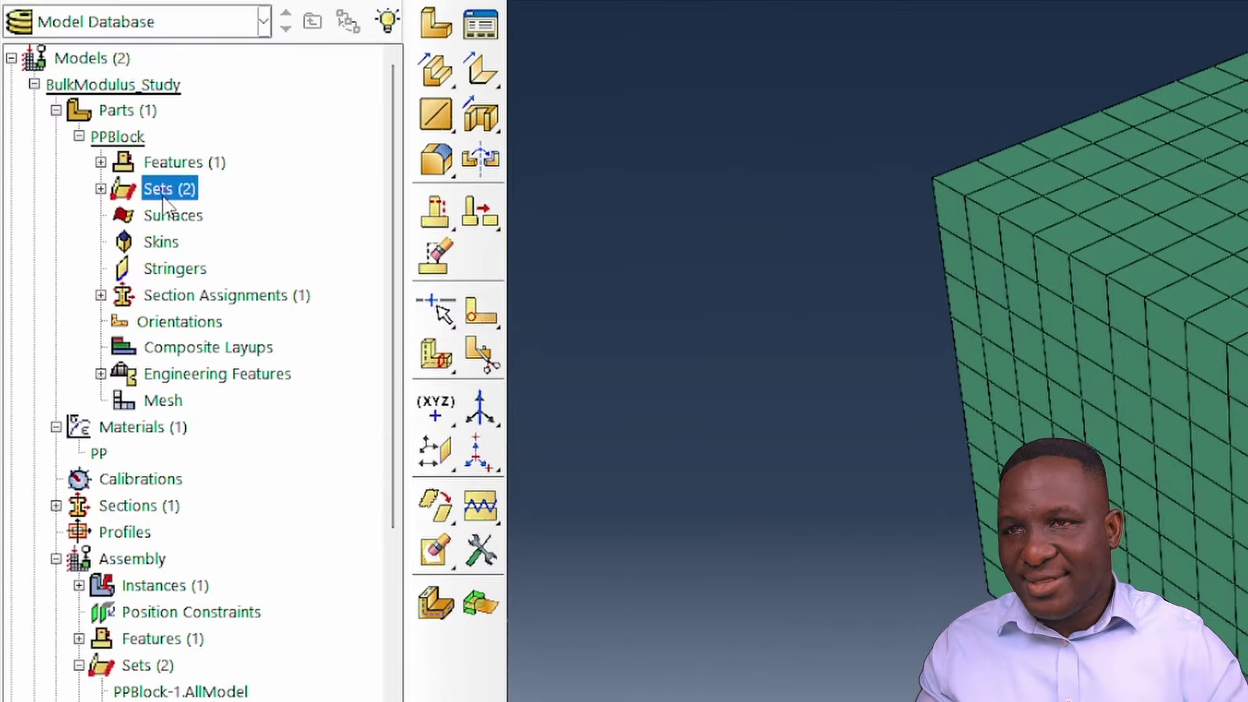
# Create the set YTop on the cube's top face
pyautogui.doubleClick(167, 190)
pyautogui.write('Y')
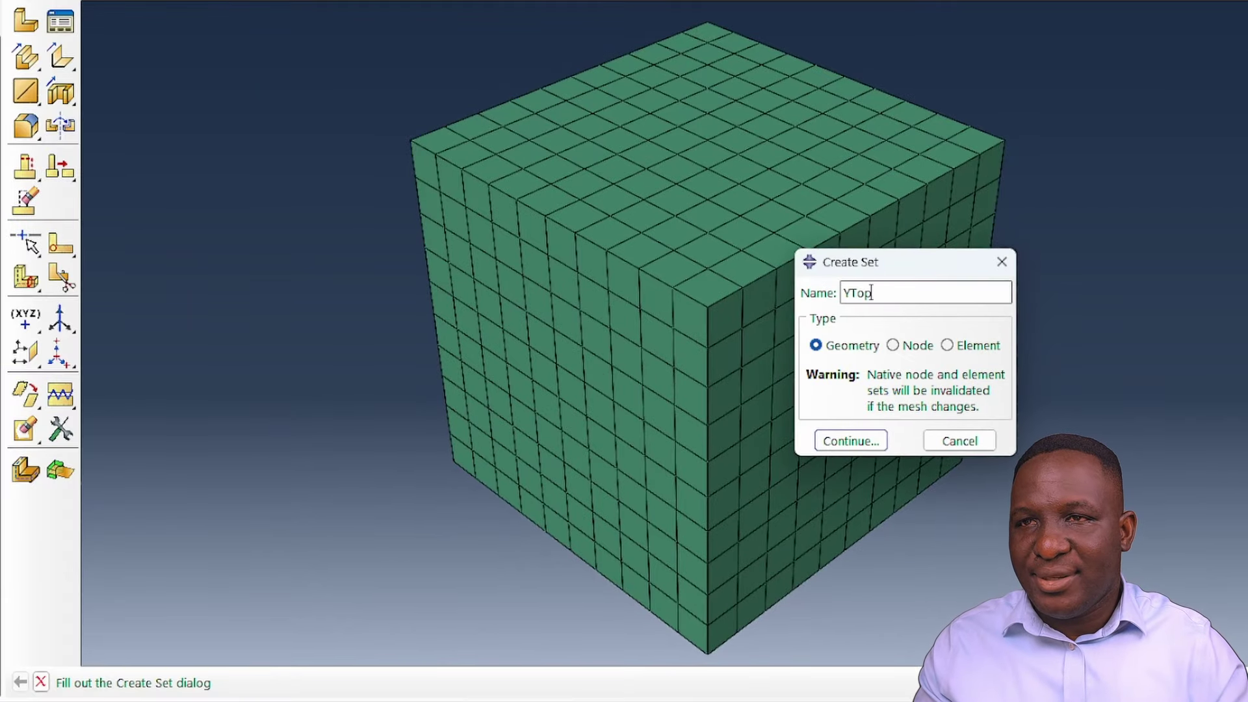
pyautogui.write('Top')
pyautogui.click(851, 441)
pyautogui.click(714, 109)
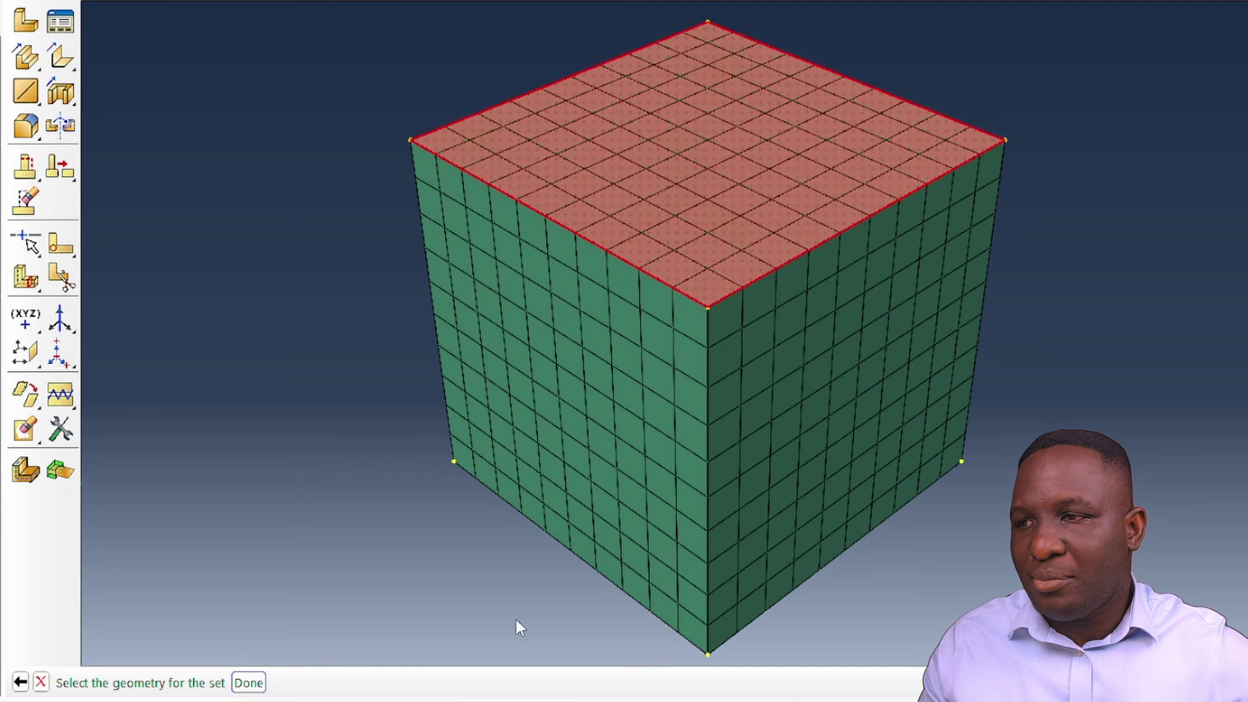
pyautogui.click(248, 682)
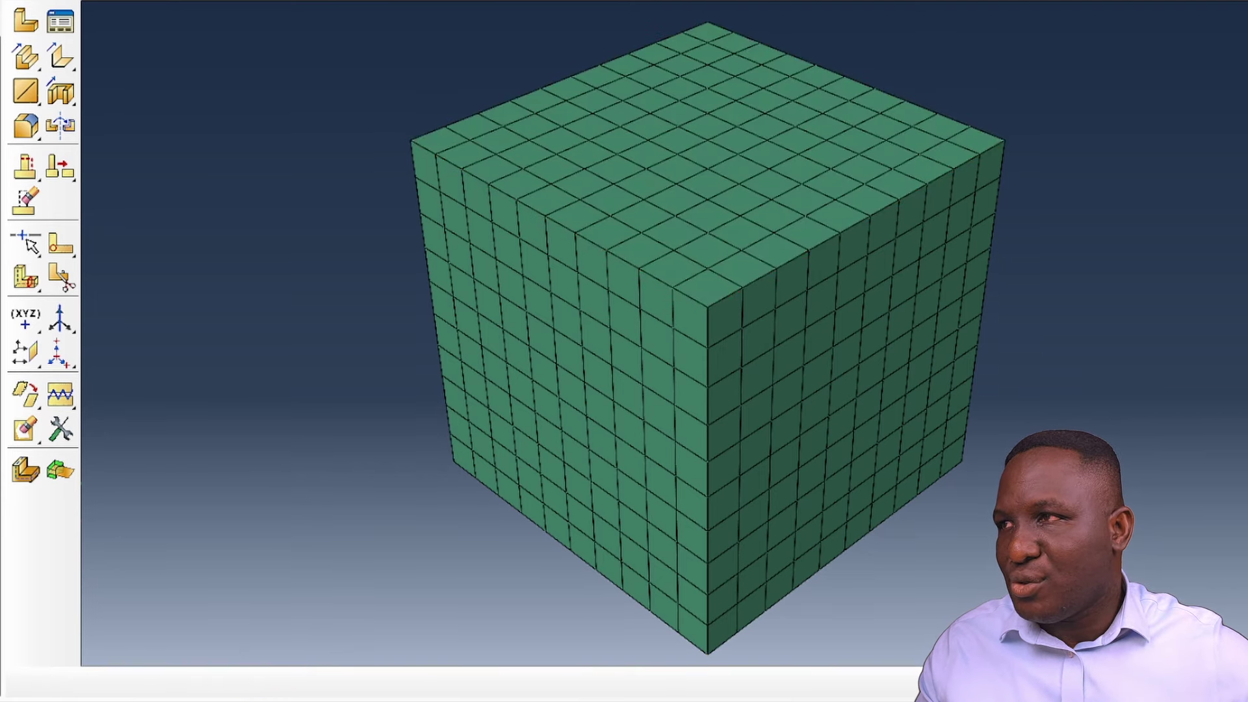
# Create the set xFrontSet on the cube's front-left face
pyautogui.write('xFrontSet')
pyautogui.press('Return')
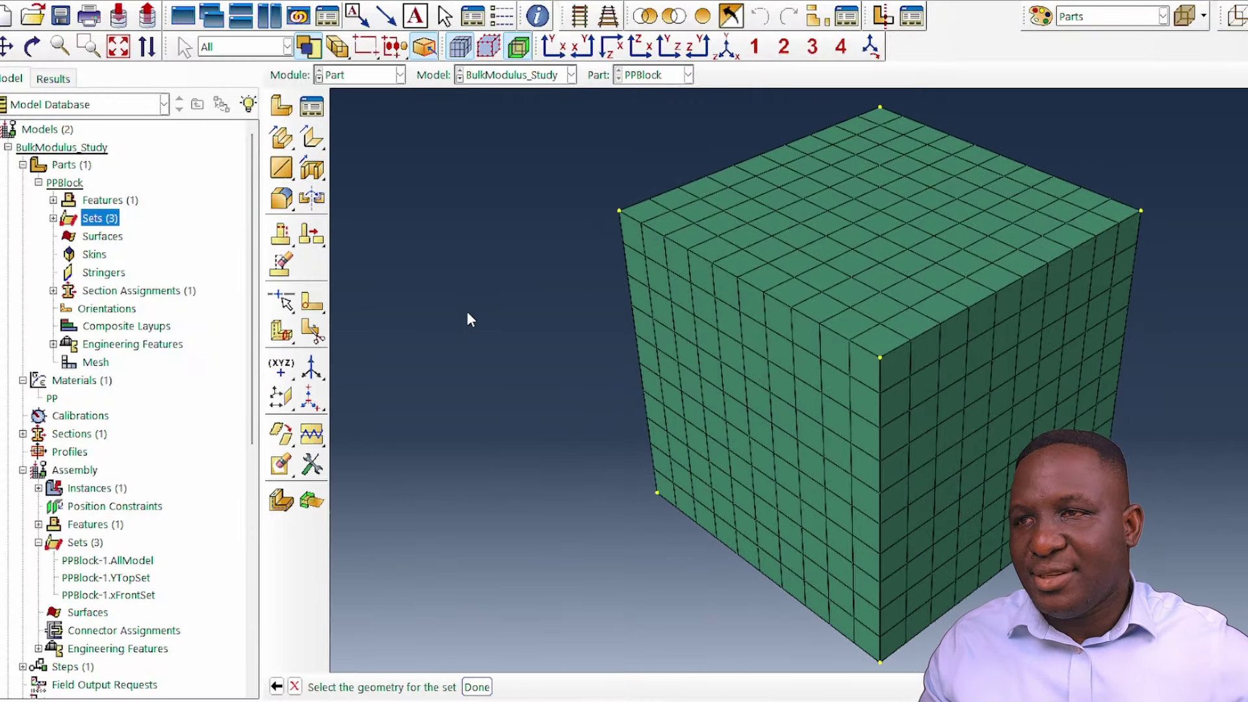
pyautogui.click(801, 419)
pyautogui.click(477, 687)
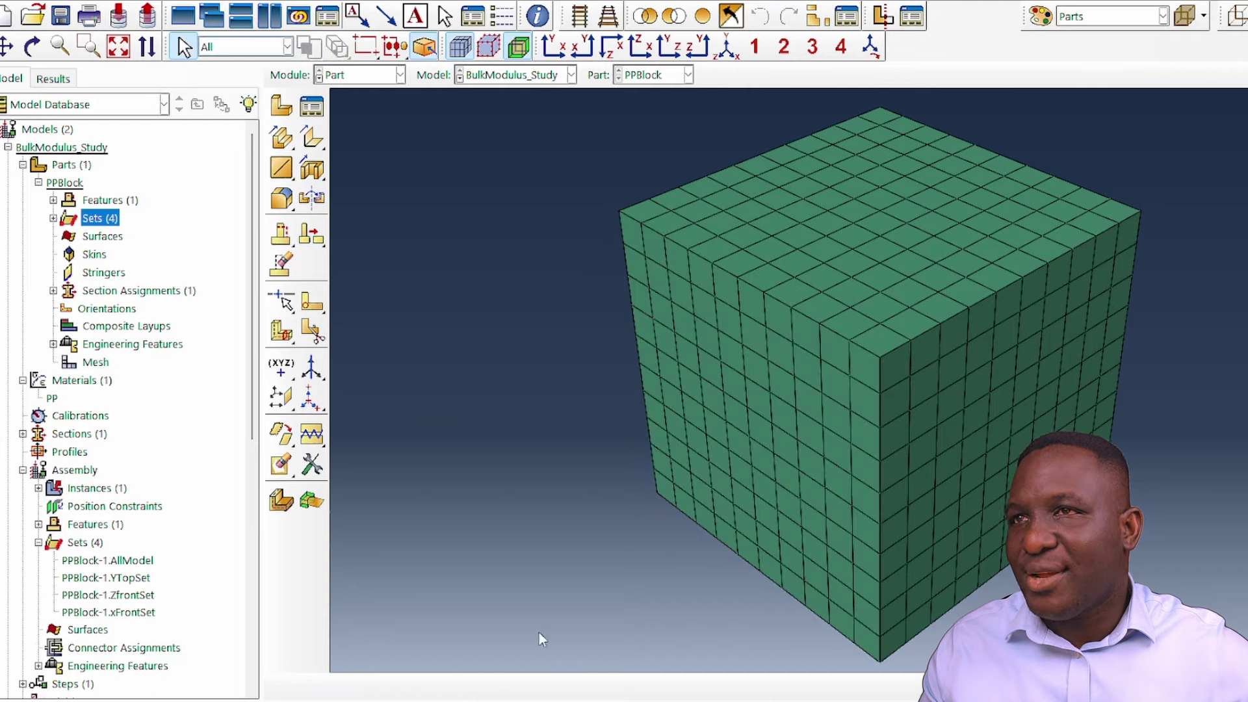
# Rotate the cube and create XBackSet on the exposed right-hand face
pyautogui.click(31, 47)
pyautogui.moveTo(780, 448); pyautogui.dragTo(1086, 308)
pyautogui.rightClick(483, 175)
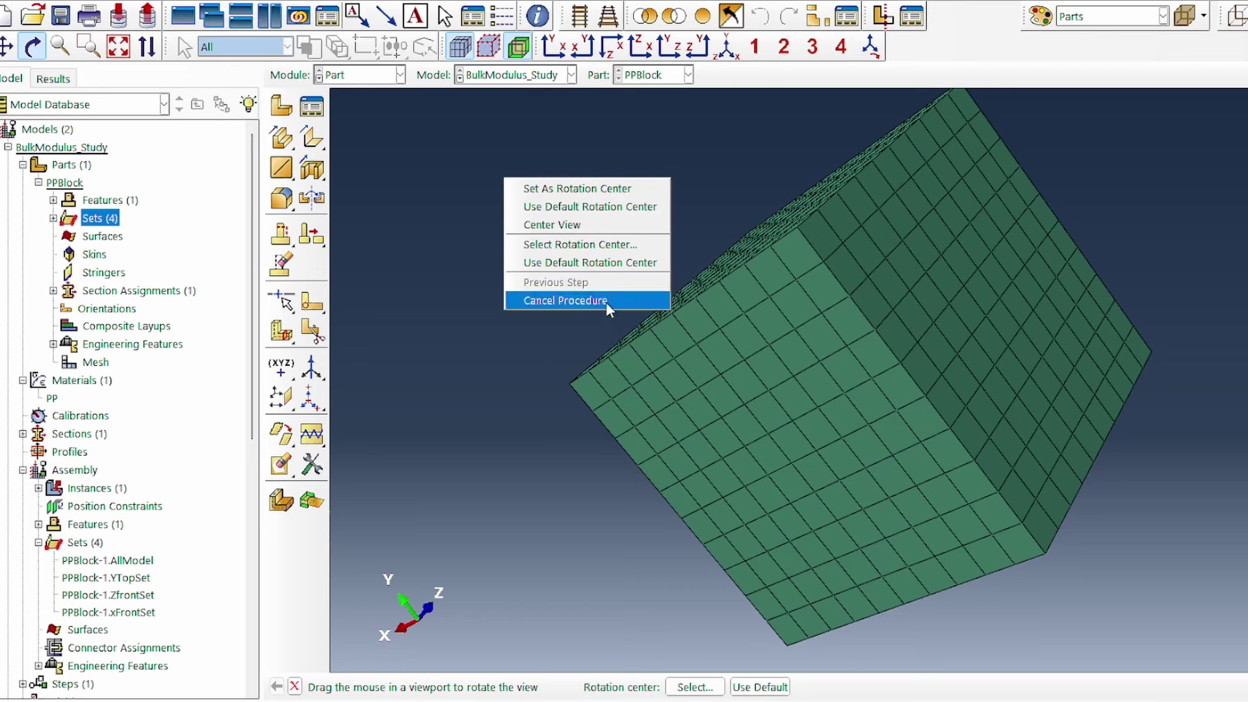
pyautogui.click(607, 305)
pyautogui.click(104, 219)
pyautogui.doubleClick(104, 220)
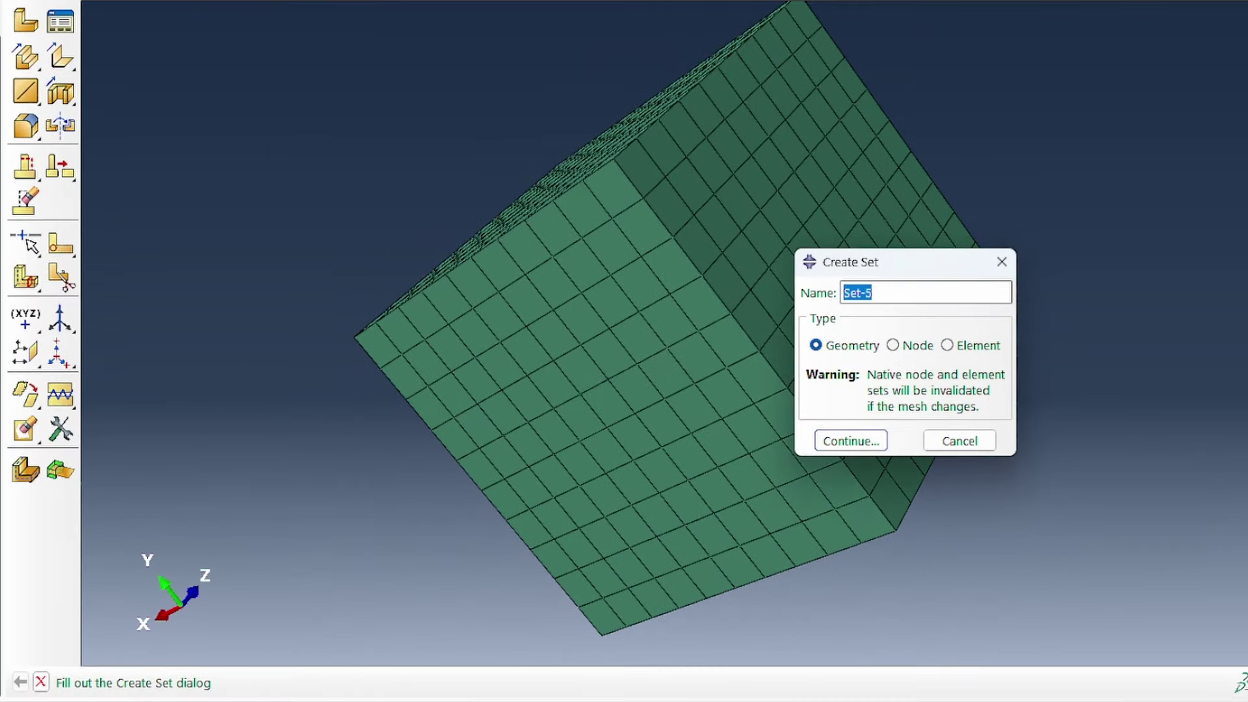
pyautogui.write('XBackSe')
pyautogui.press('Return')
pyautogui.click(934, 299)
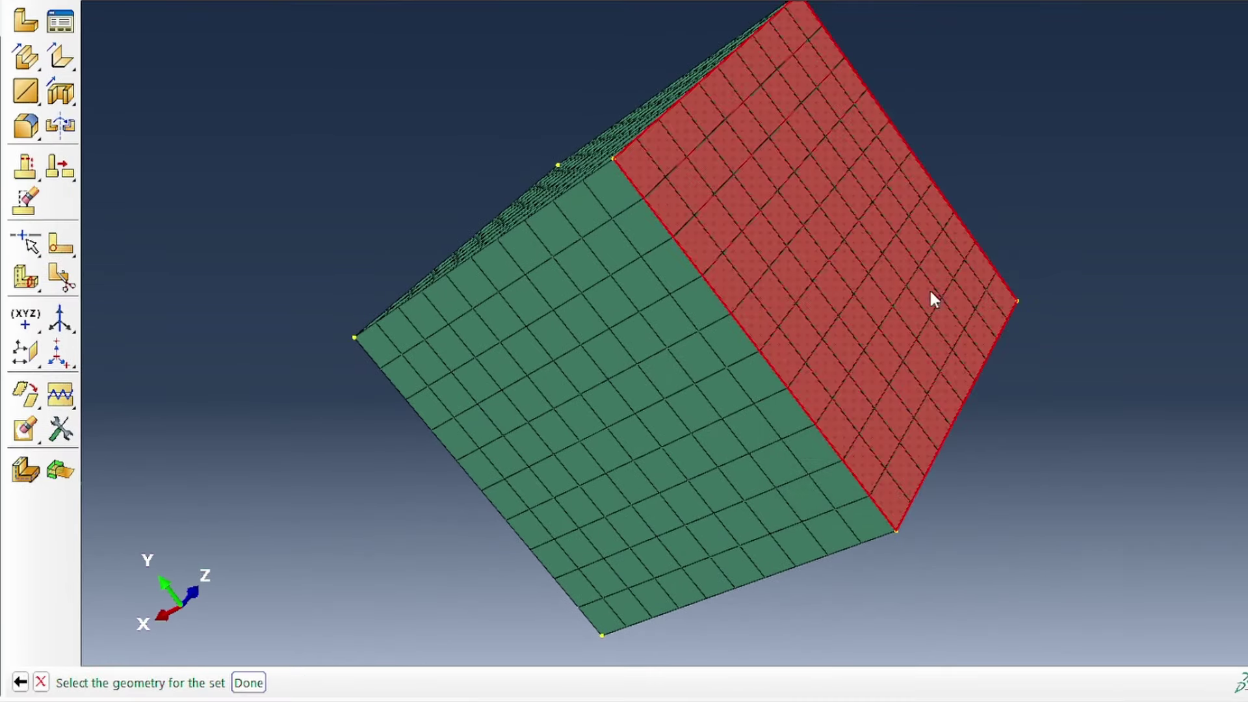
pyautogui.click(266, 683)
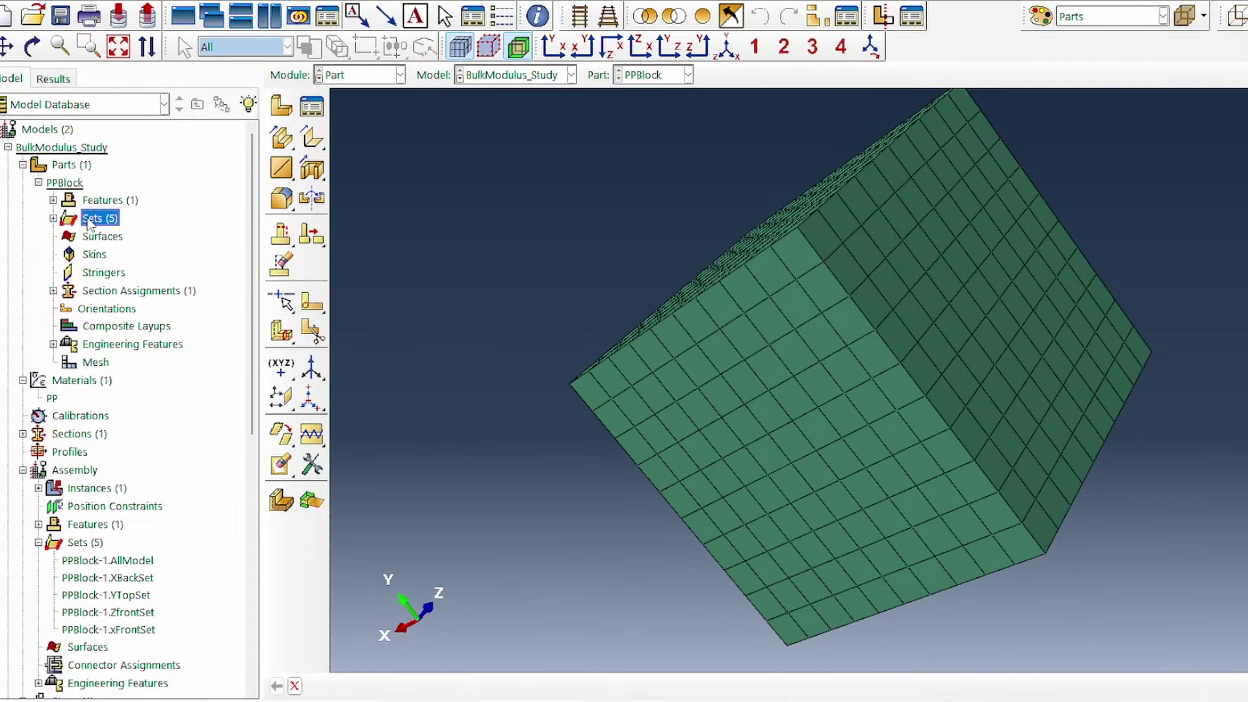
# Create the YBase set on the cube's base face, rotating to reach it
pyautogui.doubleClick(91, 220)
pyautogui.write('YBas')
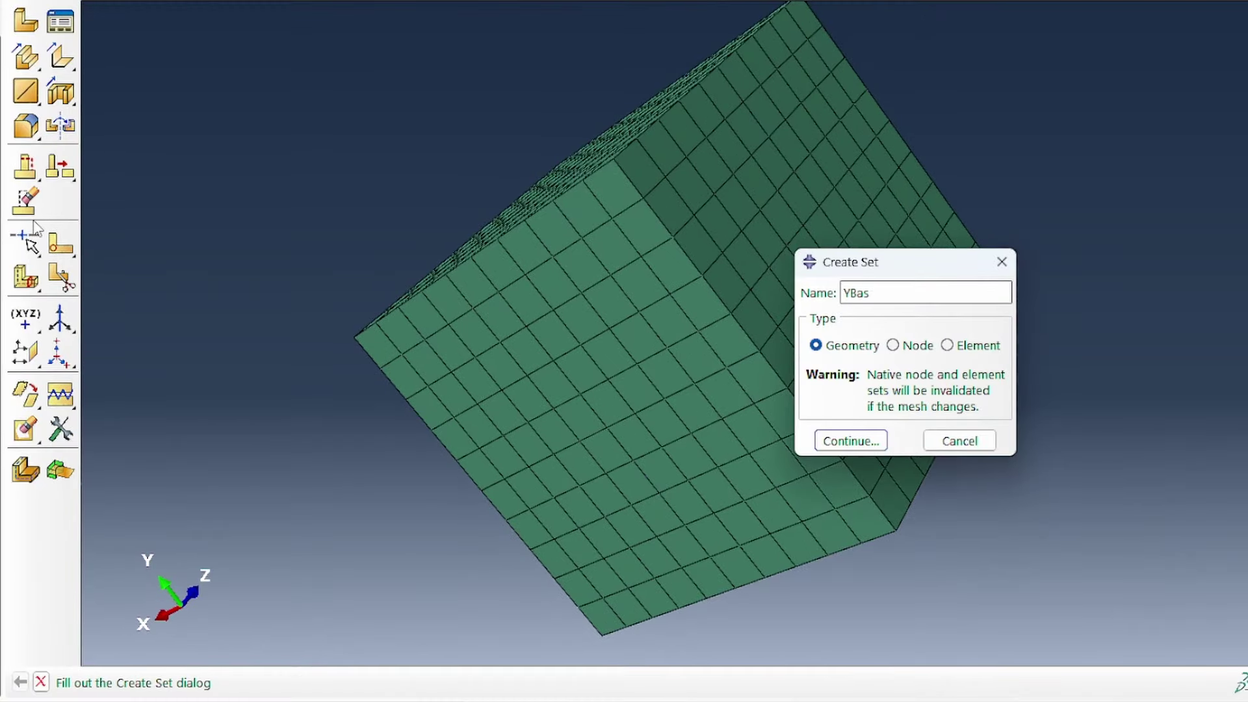
pyautogui.write('e')
pyautogui.press('Return')
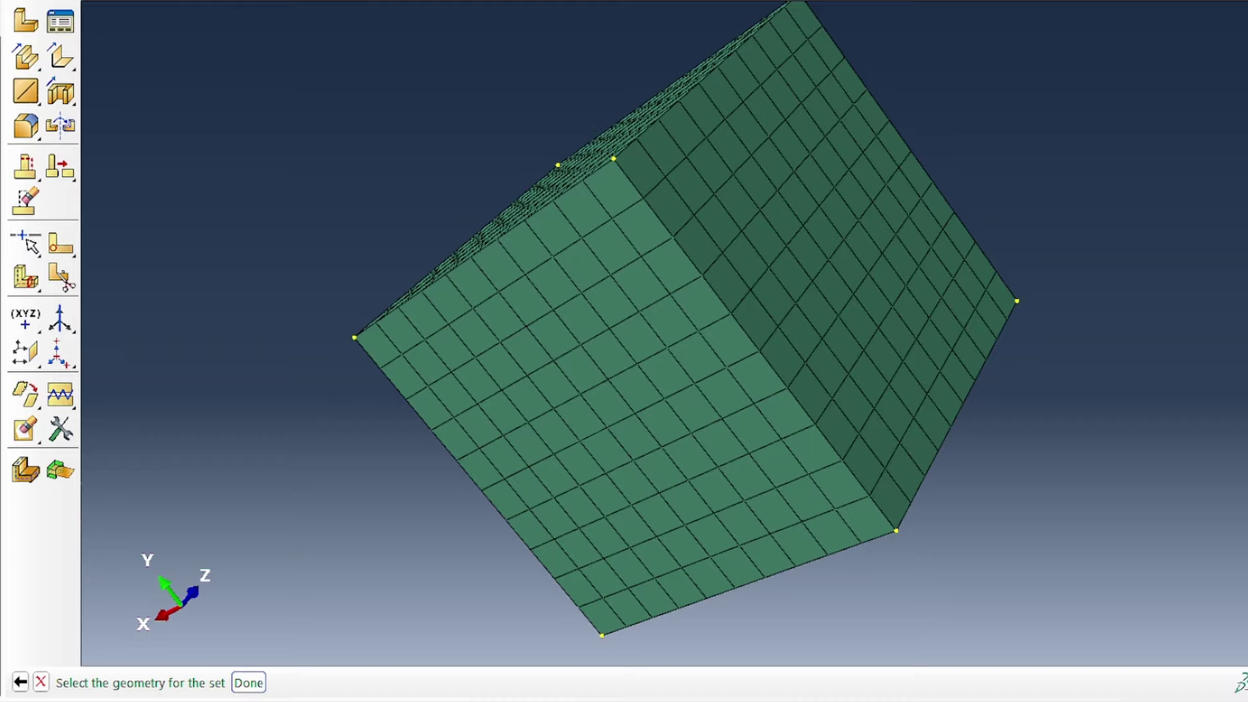
pyautogui.press('F3')
pyautogui.moveTo(919, 403); pyautogui.dragTo(520, 194)
pyautogui.rightClick(1078, 334)
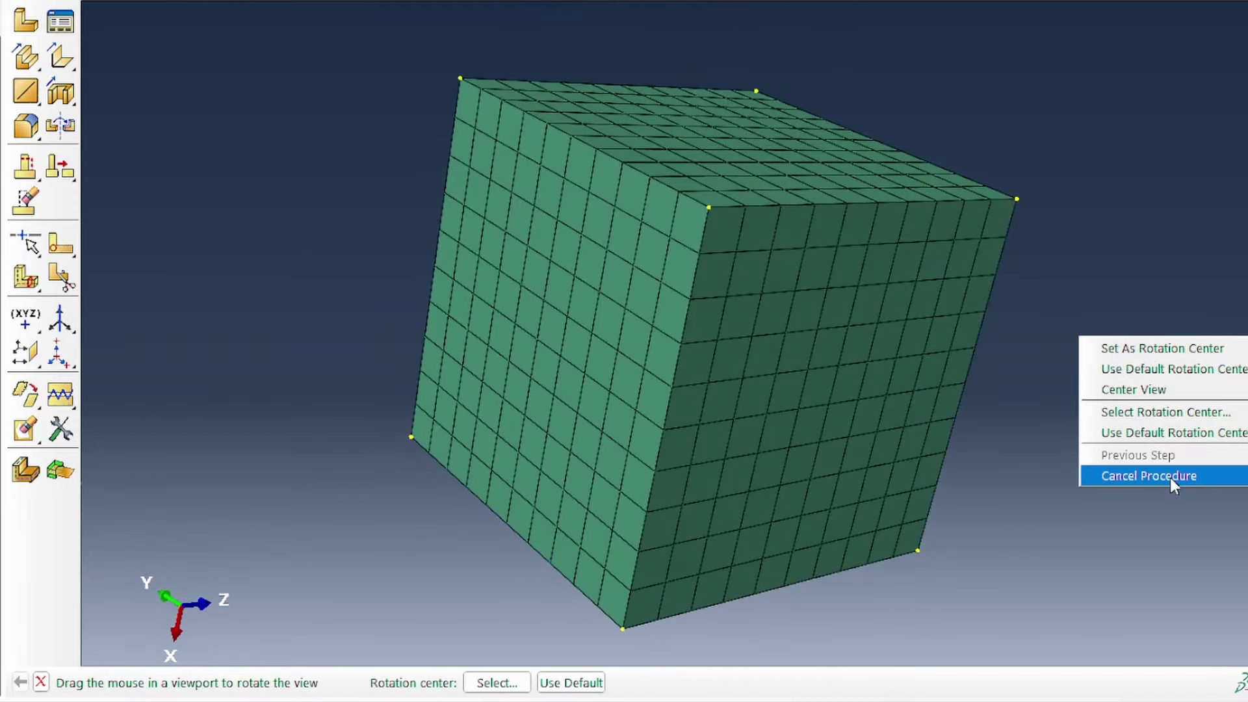
pyautogui.click(1173, 481)
pyautogui.click(855, 401)
pyautogui.click(248, 682)
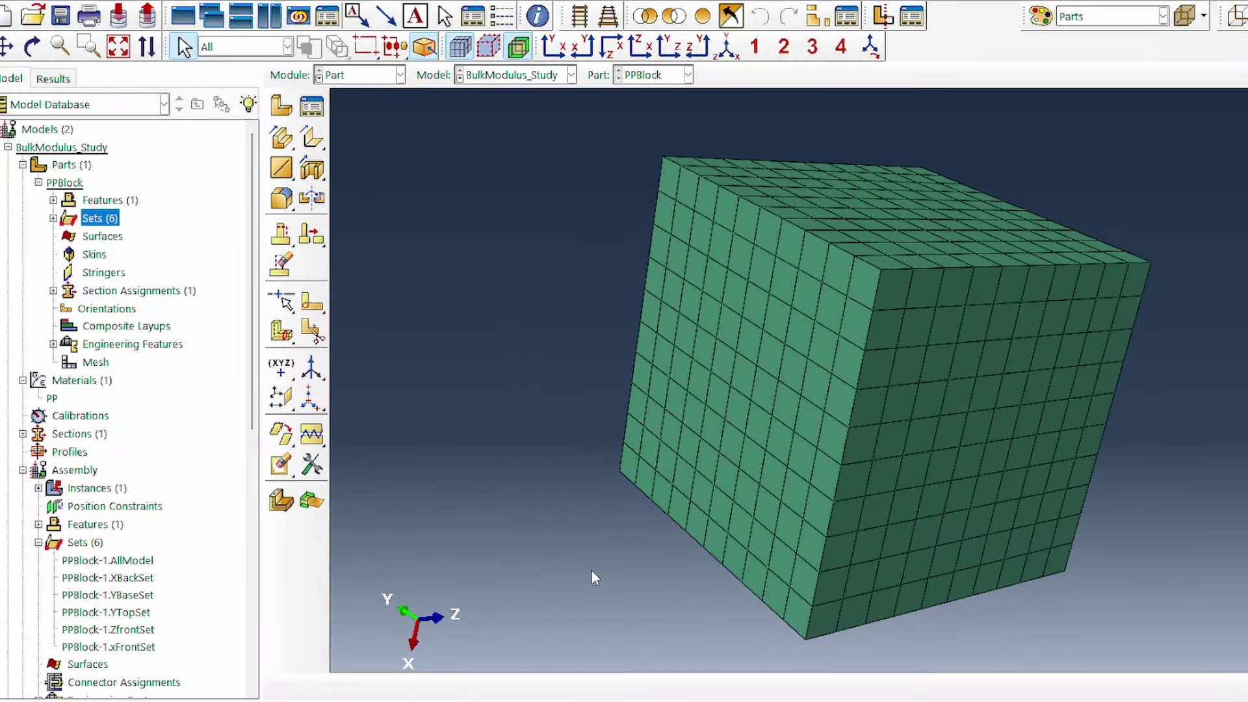
# Create ZbackSet on the left face and return to the isometric view
pyautogui.doubleClick(99, 219)
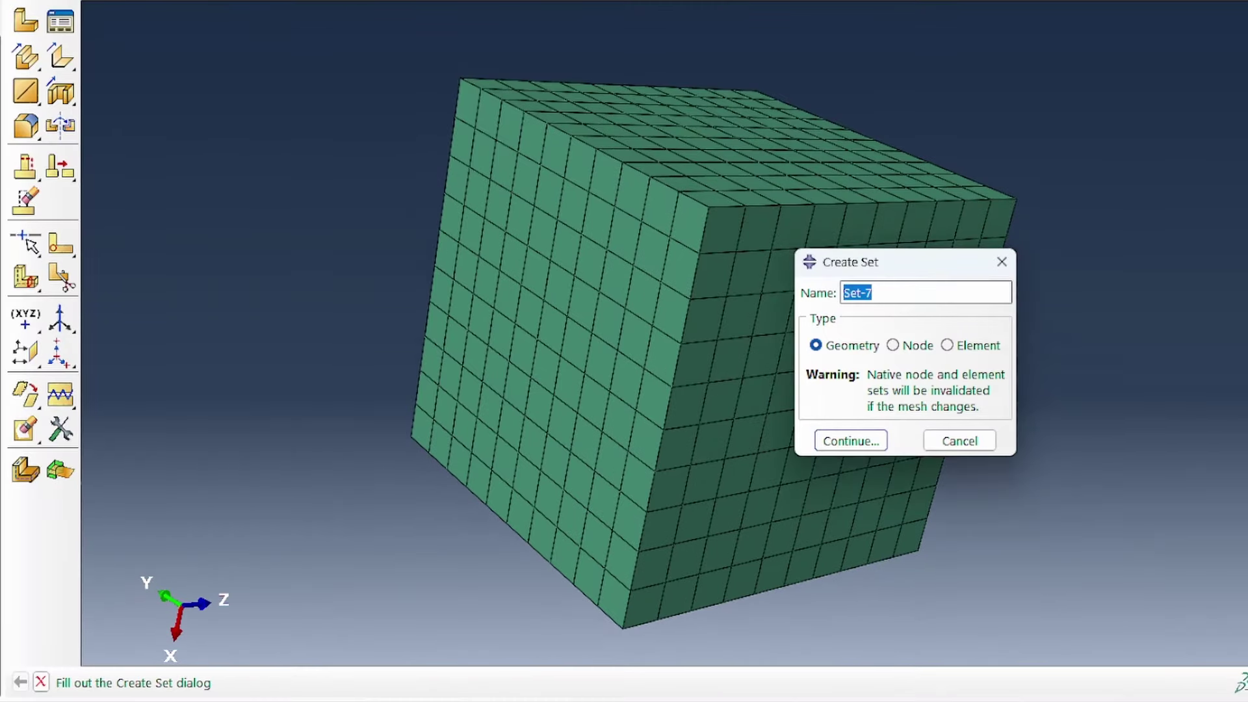
pyautogui.write('ZbackSet')
pyautogui.press('Return')
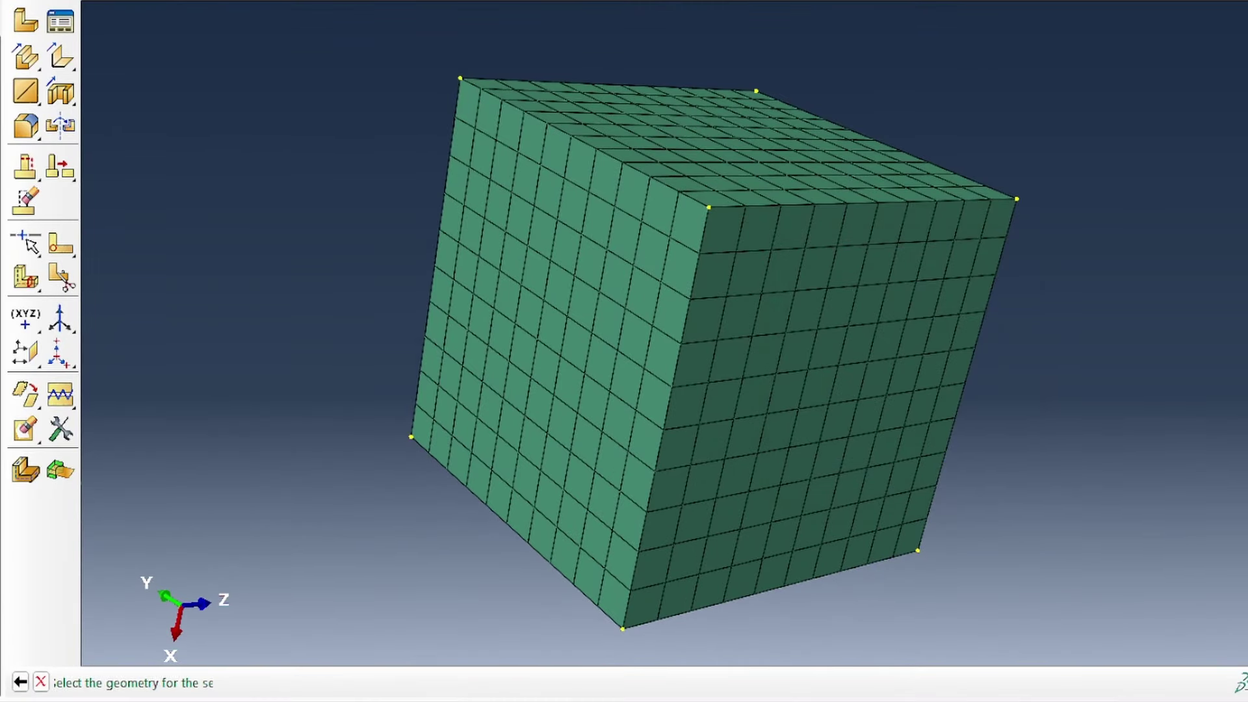
pyautogui.click(604, 386)
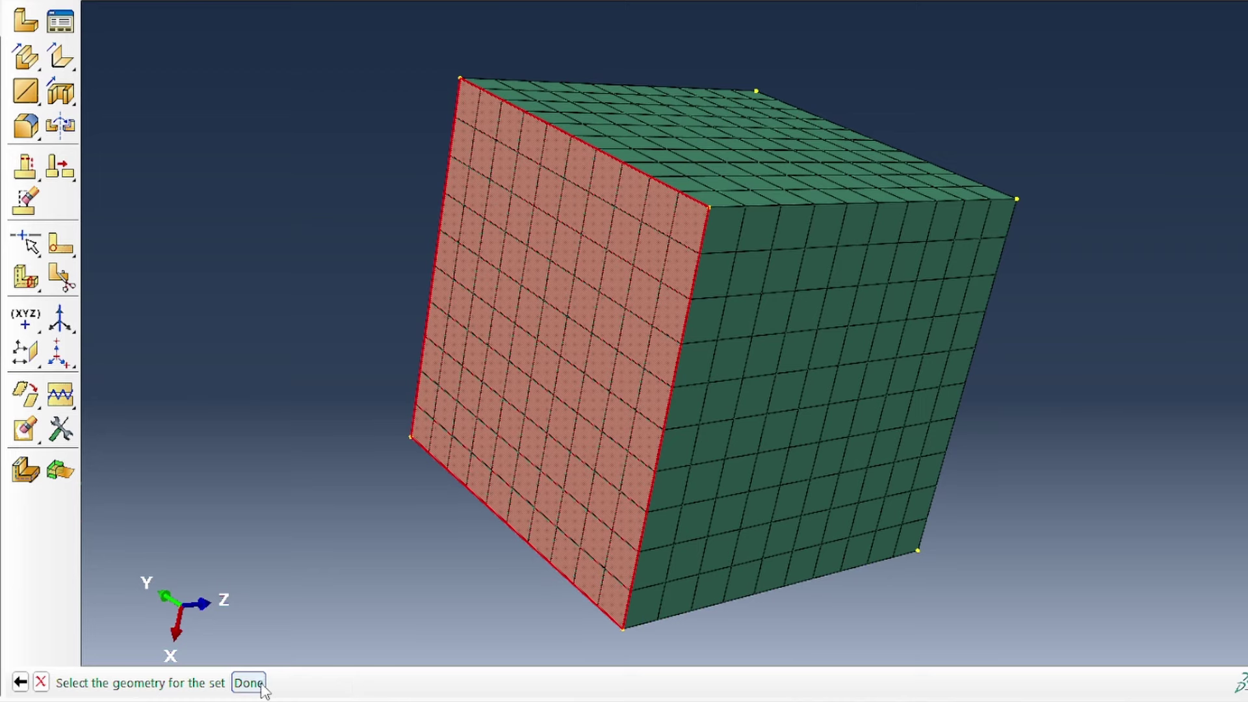
pyautogui.click(248, 683)
pyautogui.click(728, 49)
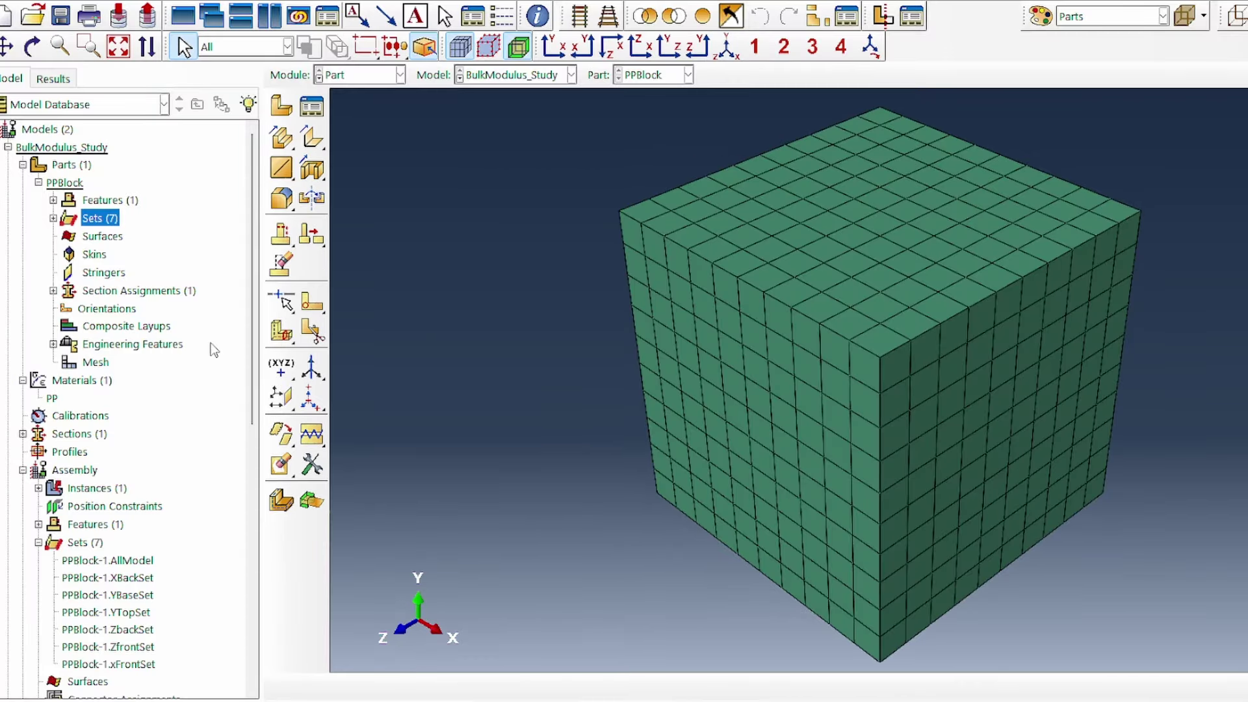
# Colour the cube by sets, rotate to inspect the faces, and hide the mesh lines
pyautogui.click(1163, 16)
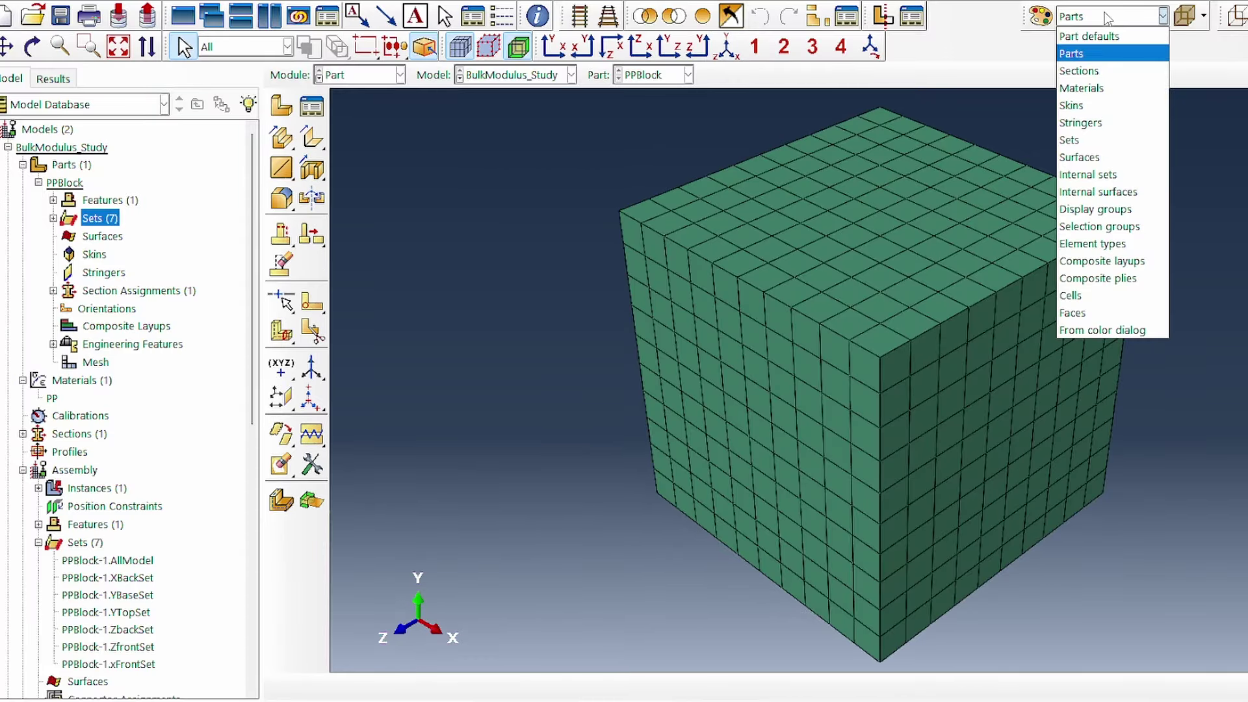
pyautogui.click(1081, 141)
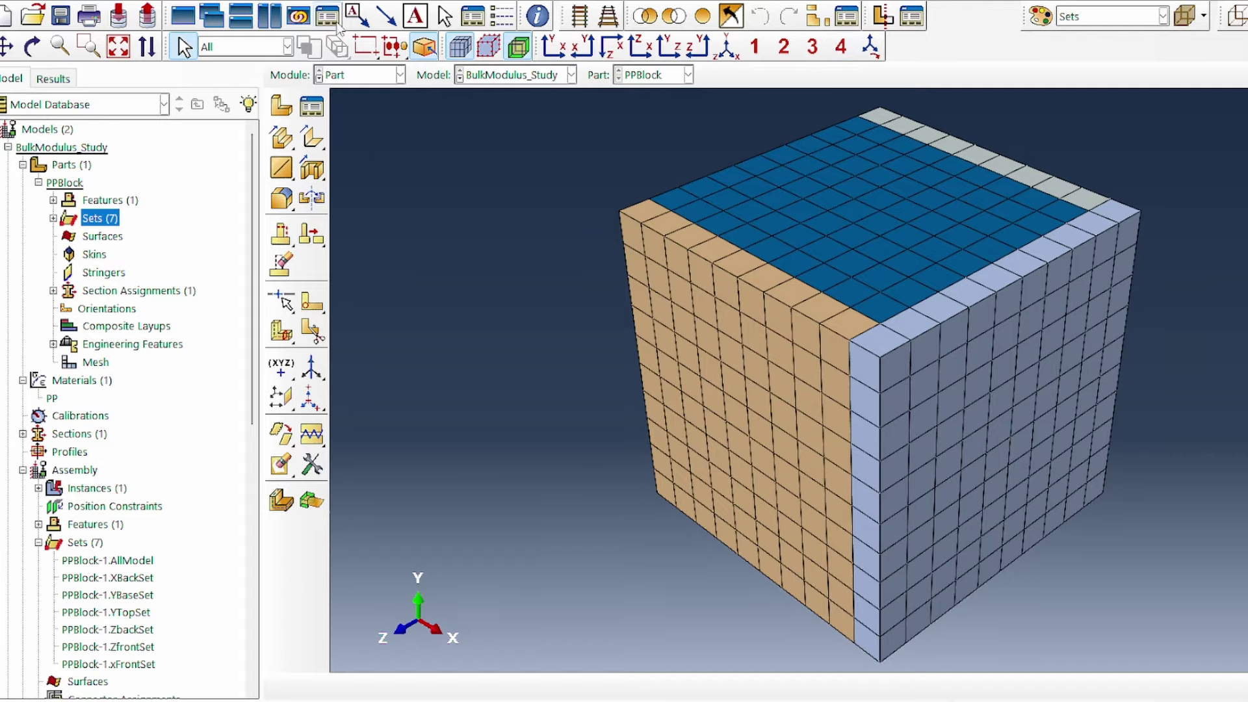
pyautogui.click(31, 47)
pyautogui.moveTo(790, 435); pyautogui.dragTo(680, 211)
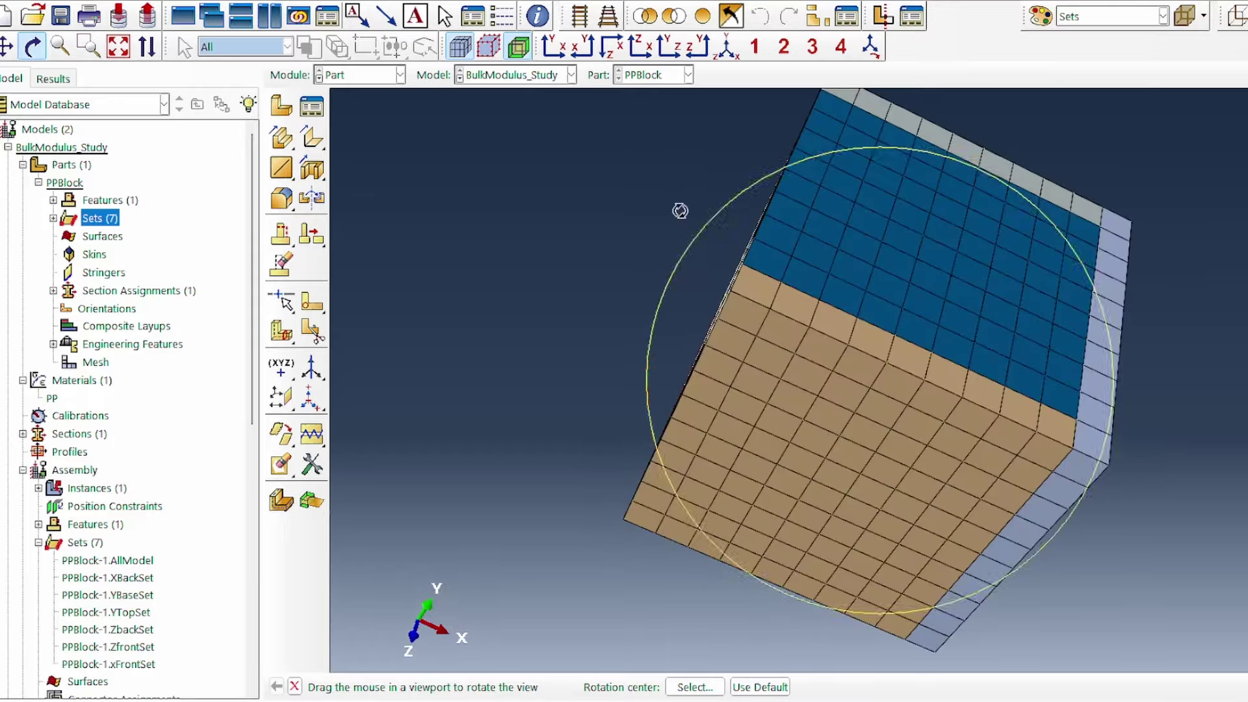
pyautogui.click(460, 47)
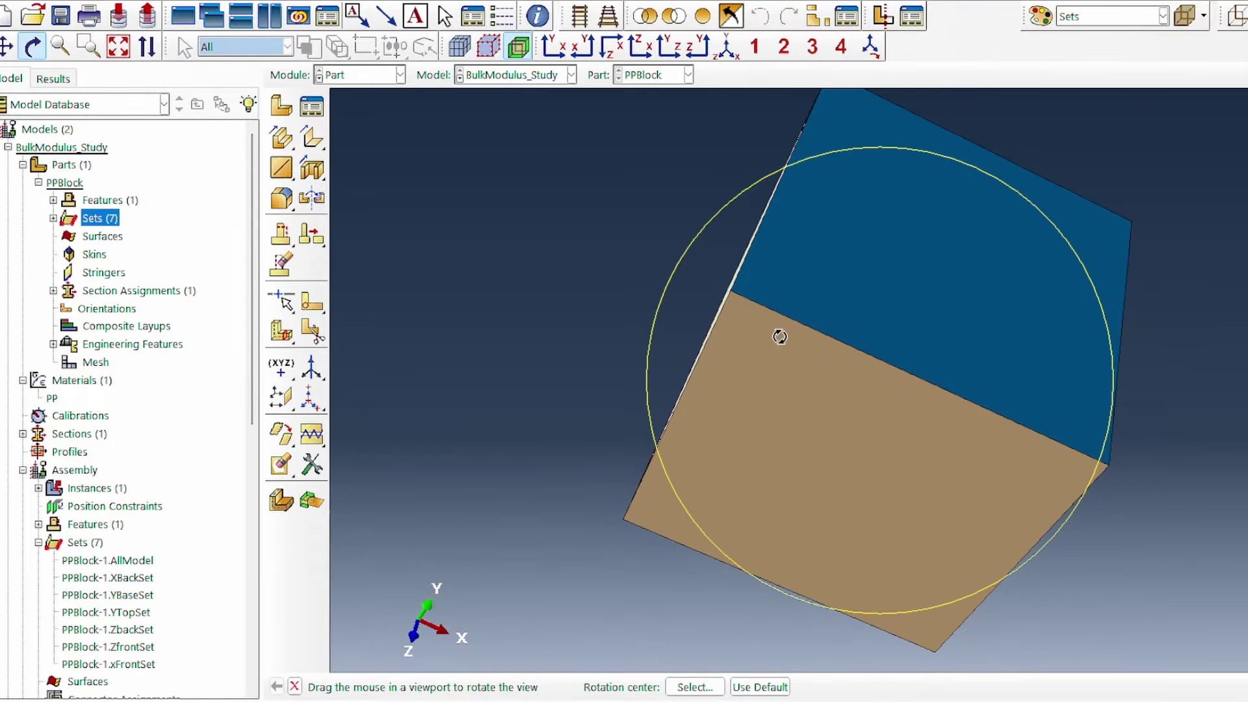
pyautogui.moveTo(748, 334); pyautogui.dragTo(967, 493)
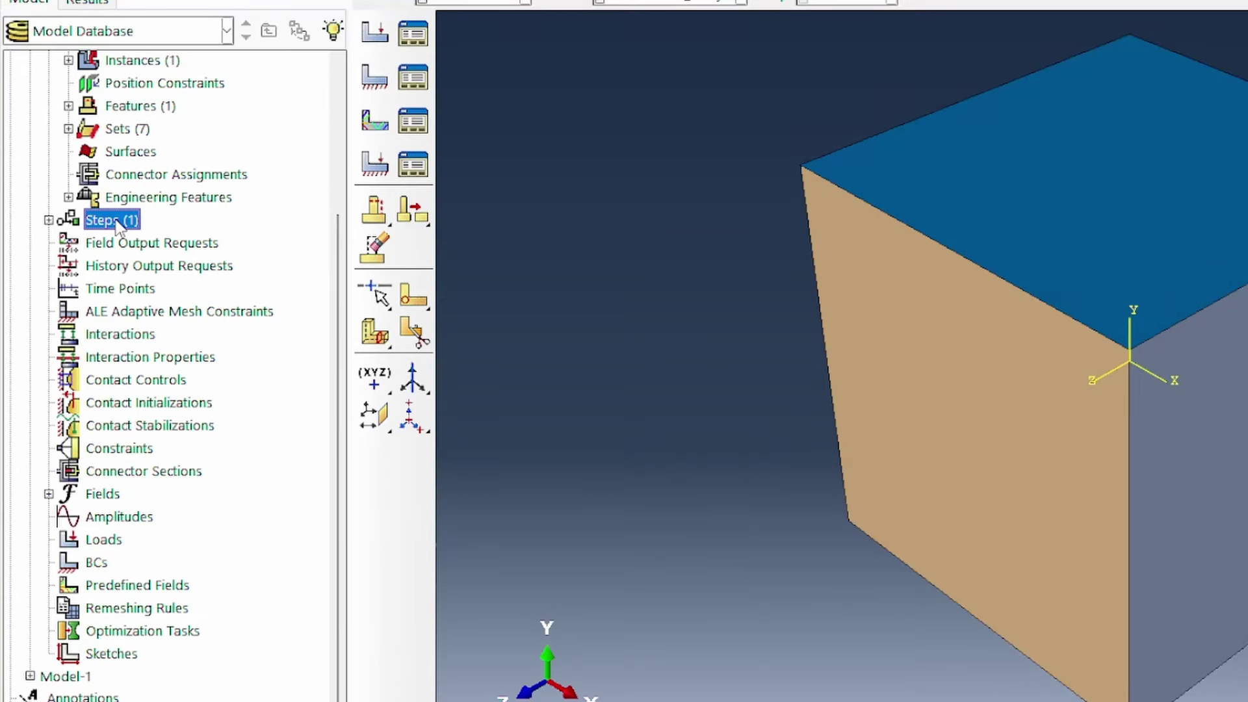
# Add the Static, General step loadingStep and begin a boundary condition in the Initial step
pyautogui.doubleClick(85, 217)
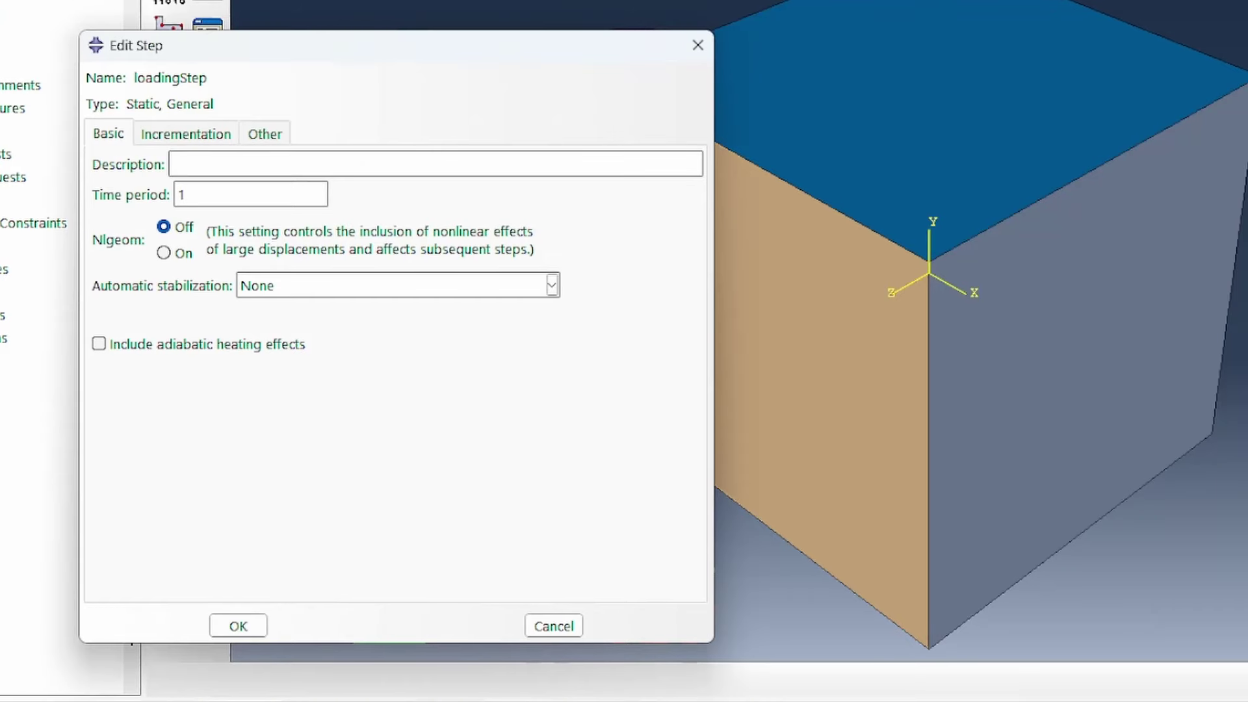
pyautogui.click(238, 625)
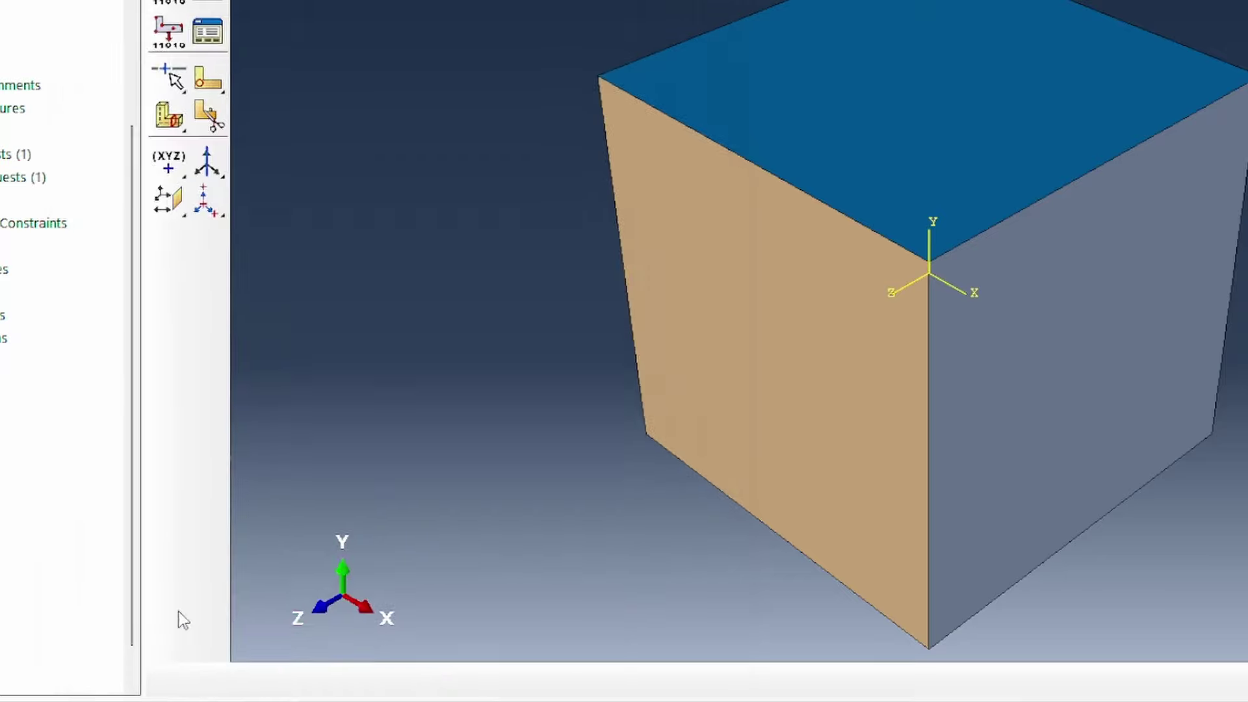
pyautogui.doubleClick(4, 500)
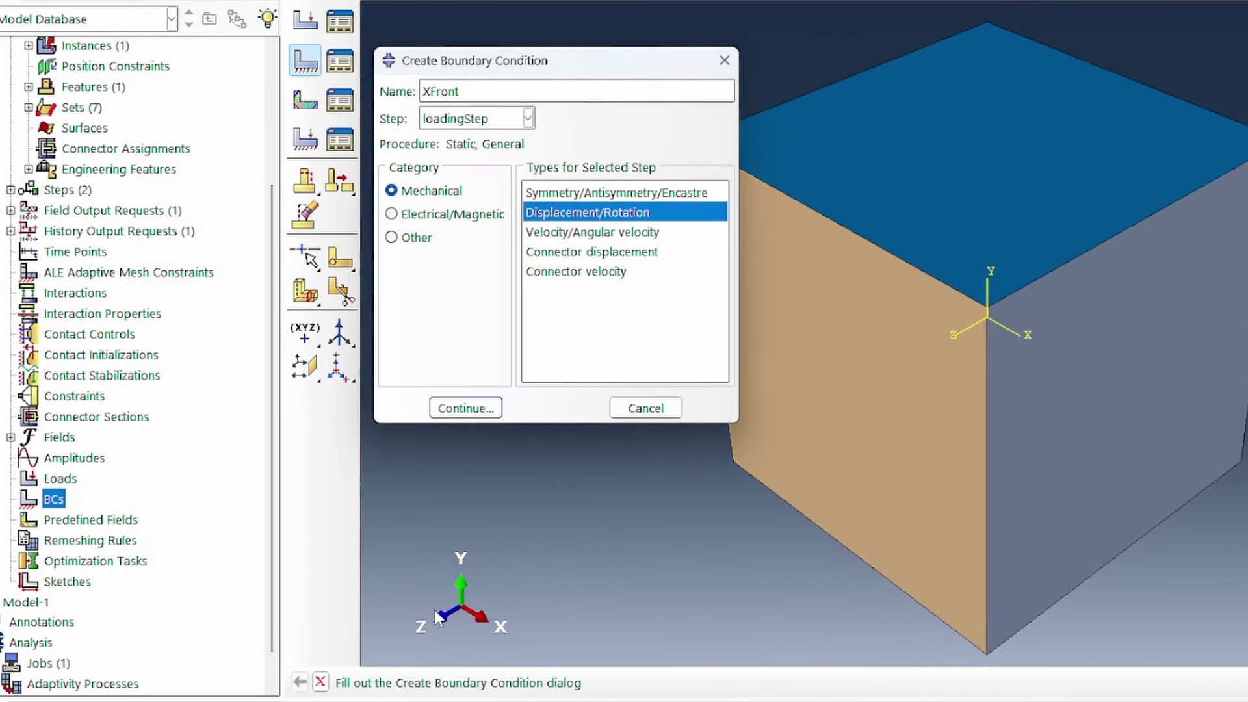
pyautogui.click(497, 120)
pyautogui.click(480, 138)
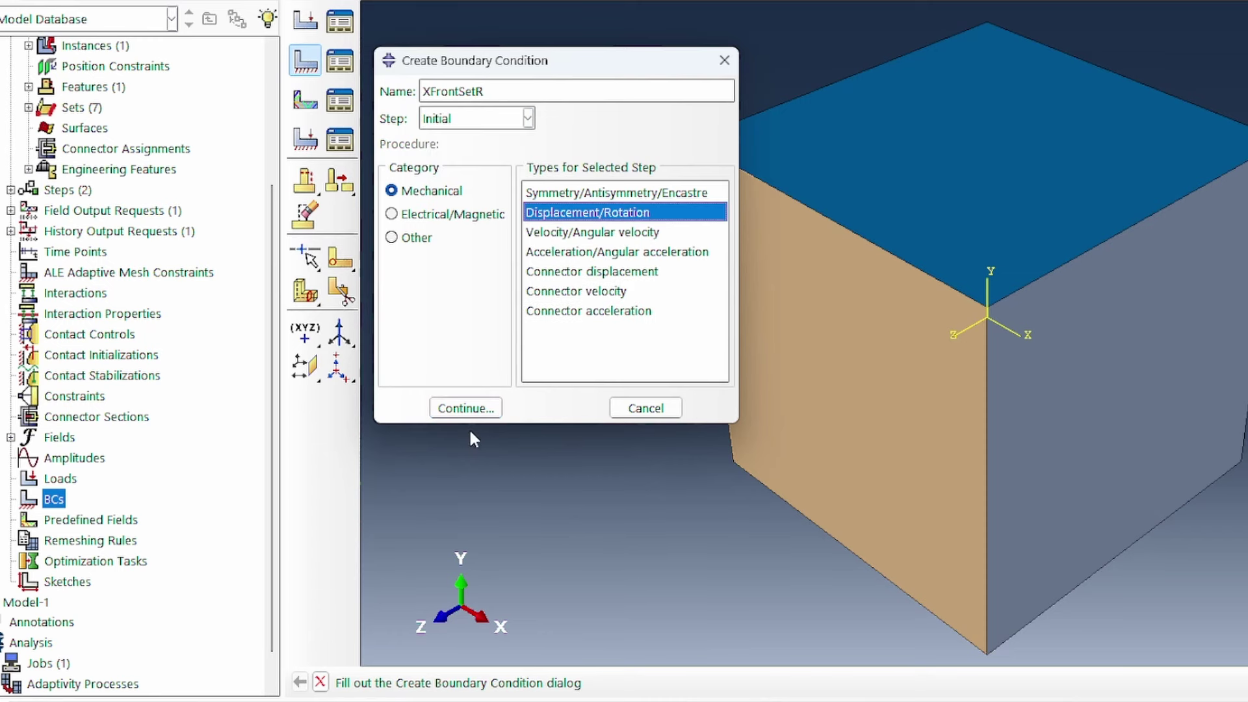
# Apply a displacement boundary condition restraining U1 on the xFrontSet face set
pyautogui.click(466, 408)
pyautogui.click(1190, 680)
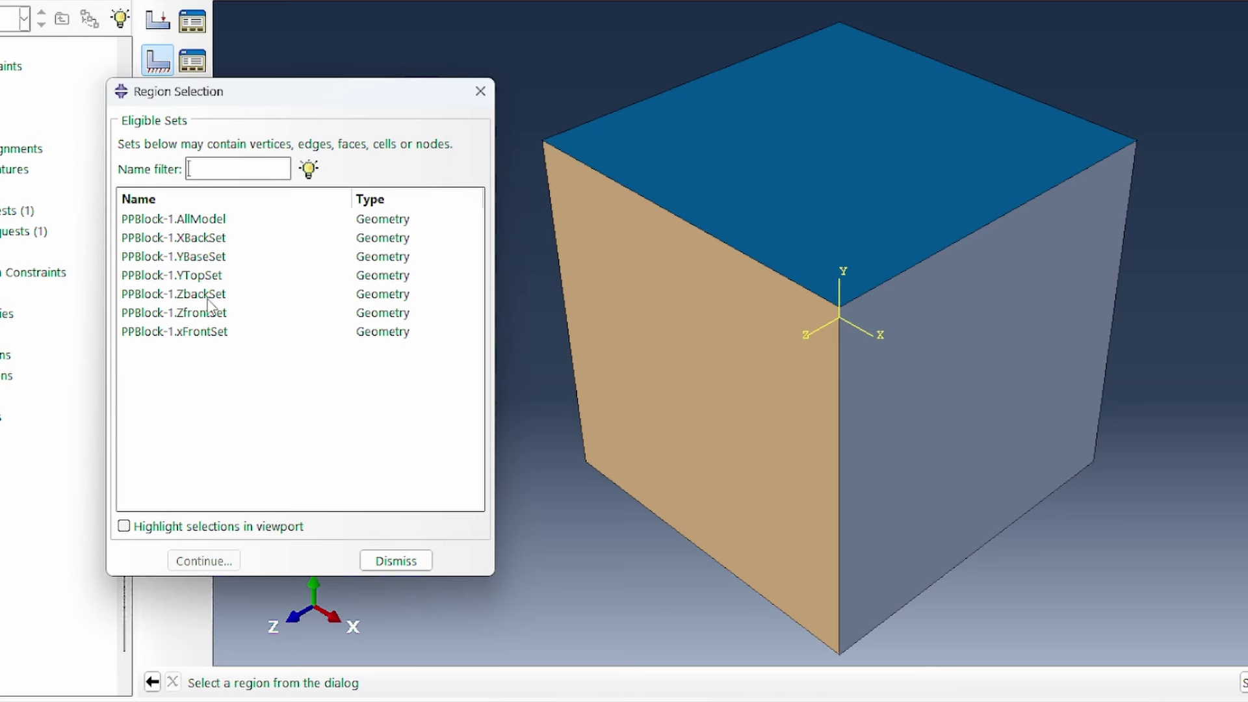
pyautogui.click(203, 333)
pyautogui.click(181, 525)
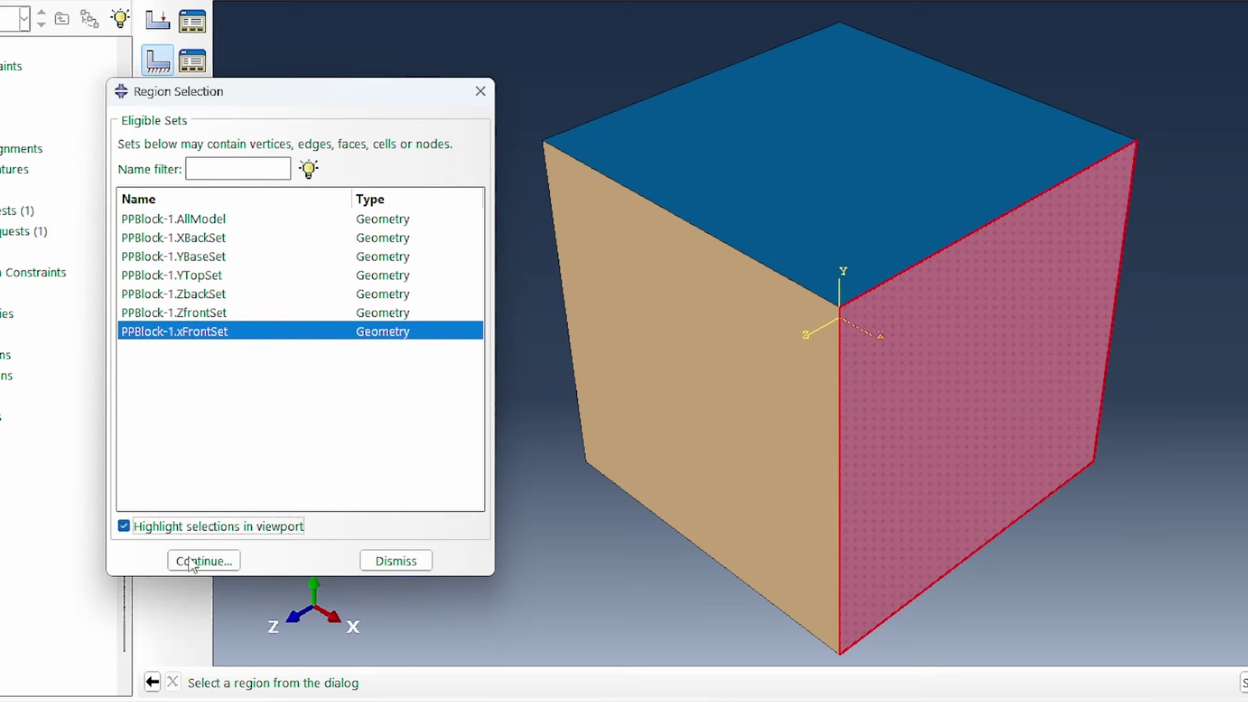
pyautogui.click(214, 559)
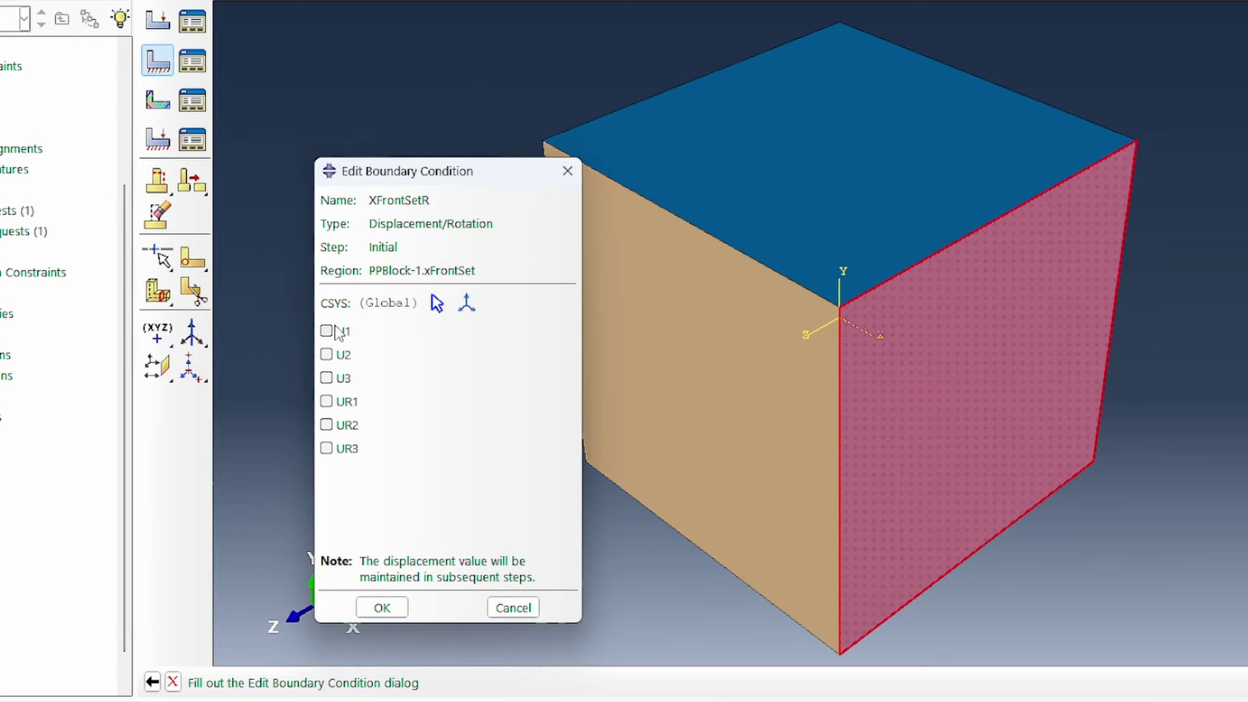
pyautogui.click(327, 331)
pyautogui.click(383, 608)
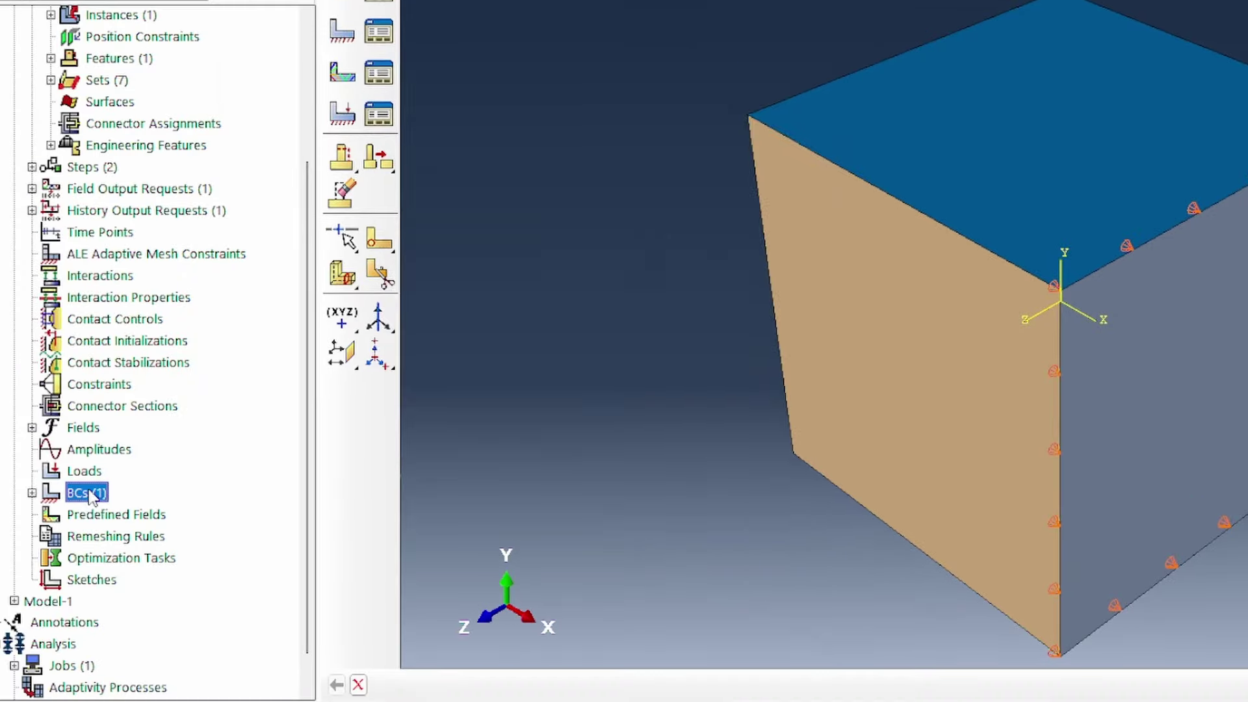
# Fix the XBackSet face in U1 with a displacement boundary condition
pyautogui.doubleClick(90, 494)
pyautogui.write('XbackSet')
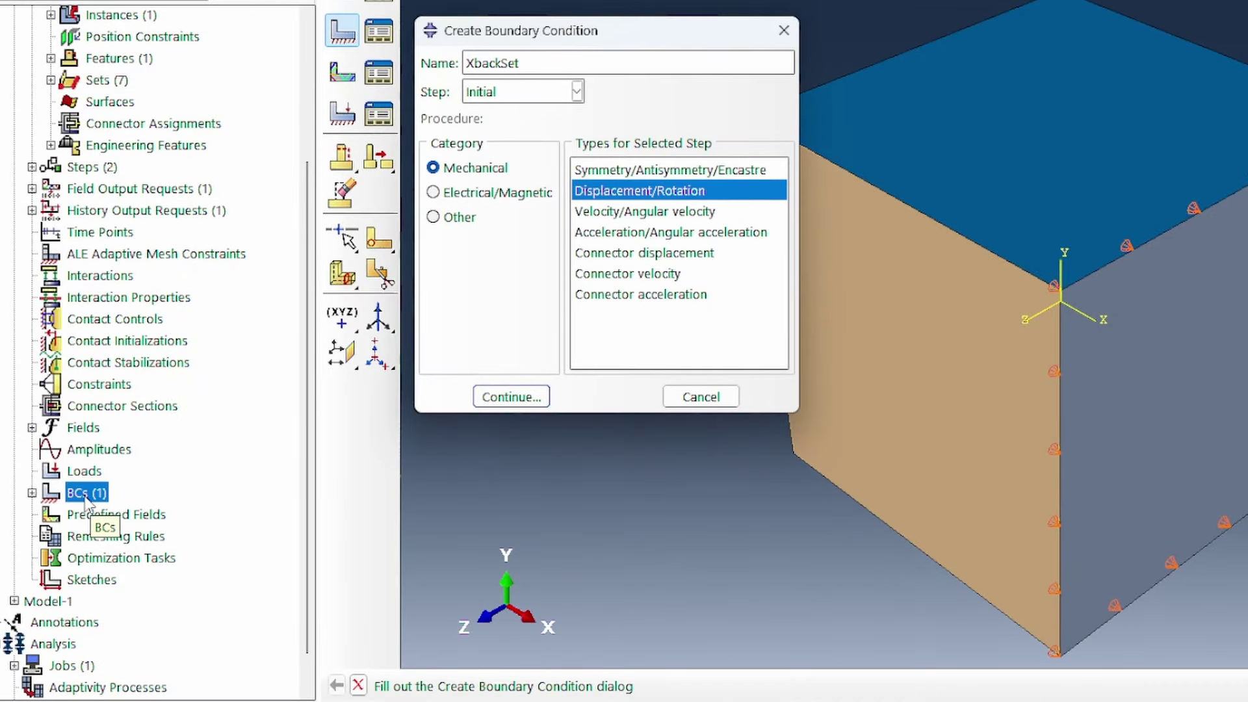
pyautogui.press('Return')
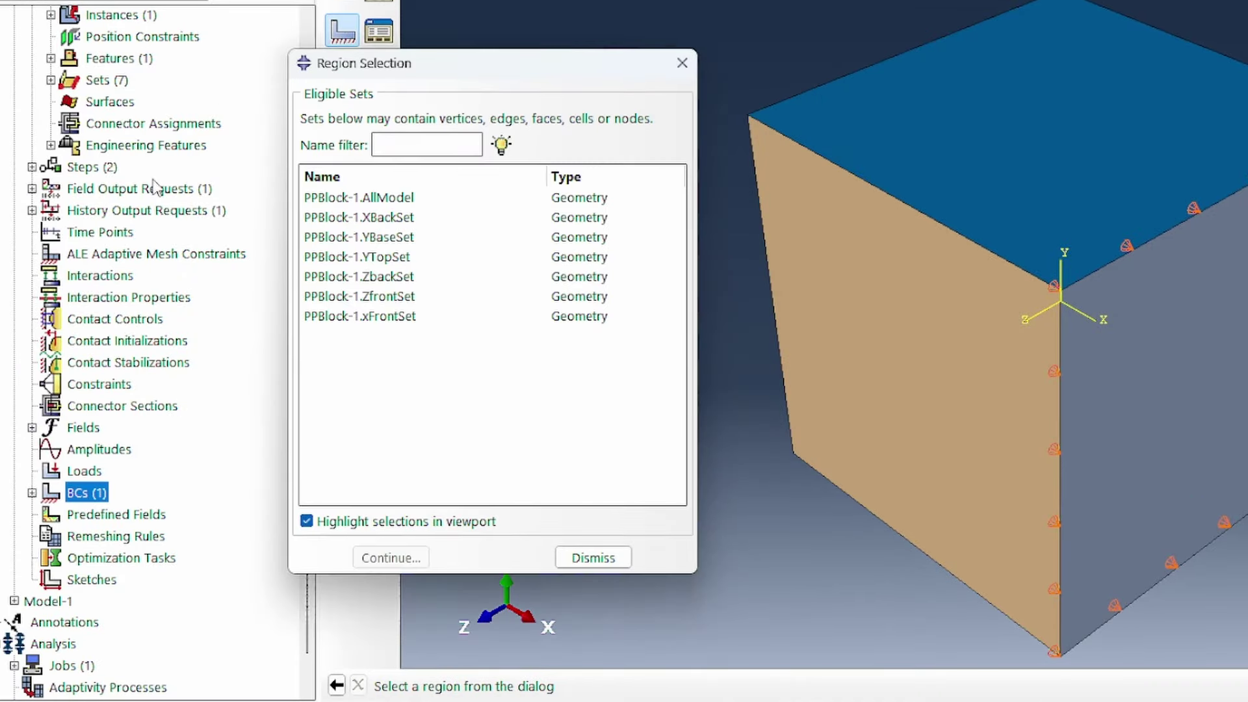
pyautogui.click(404, 218)
pyautogui.click(398, 558)
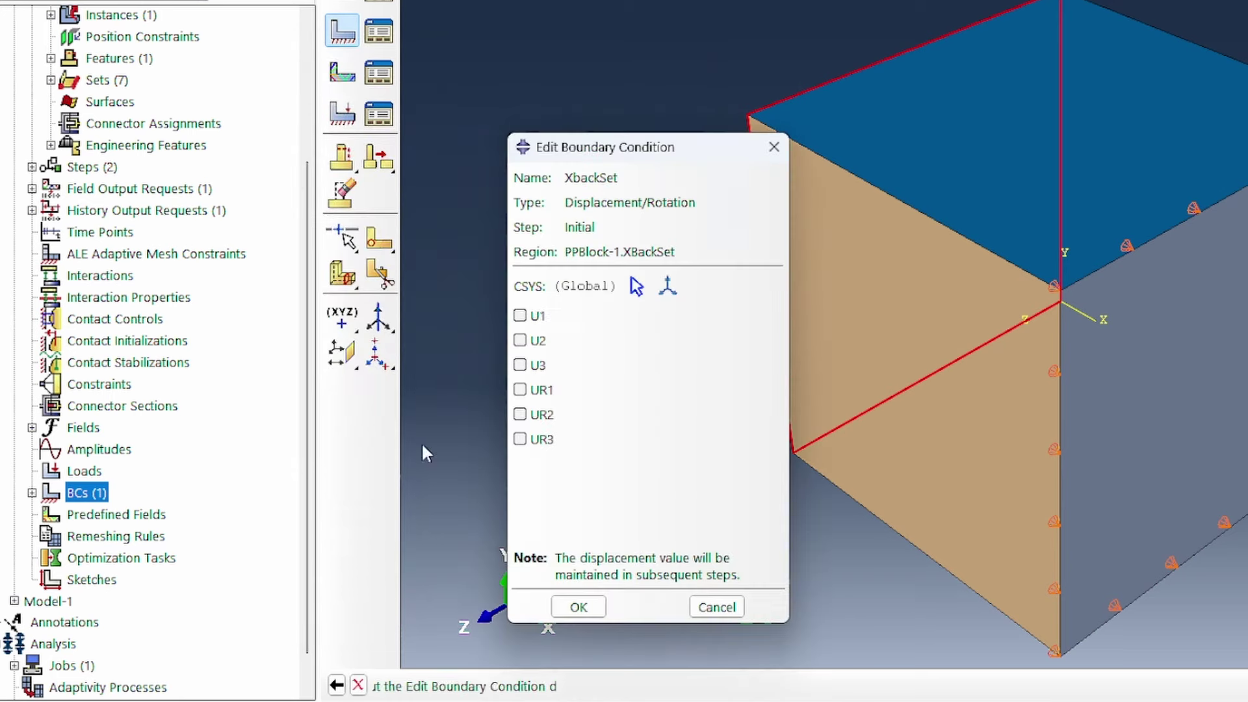
pyautogui.click(519, 316)
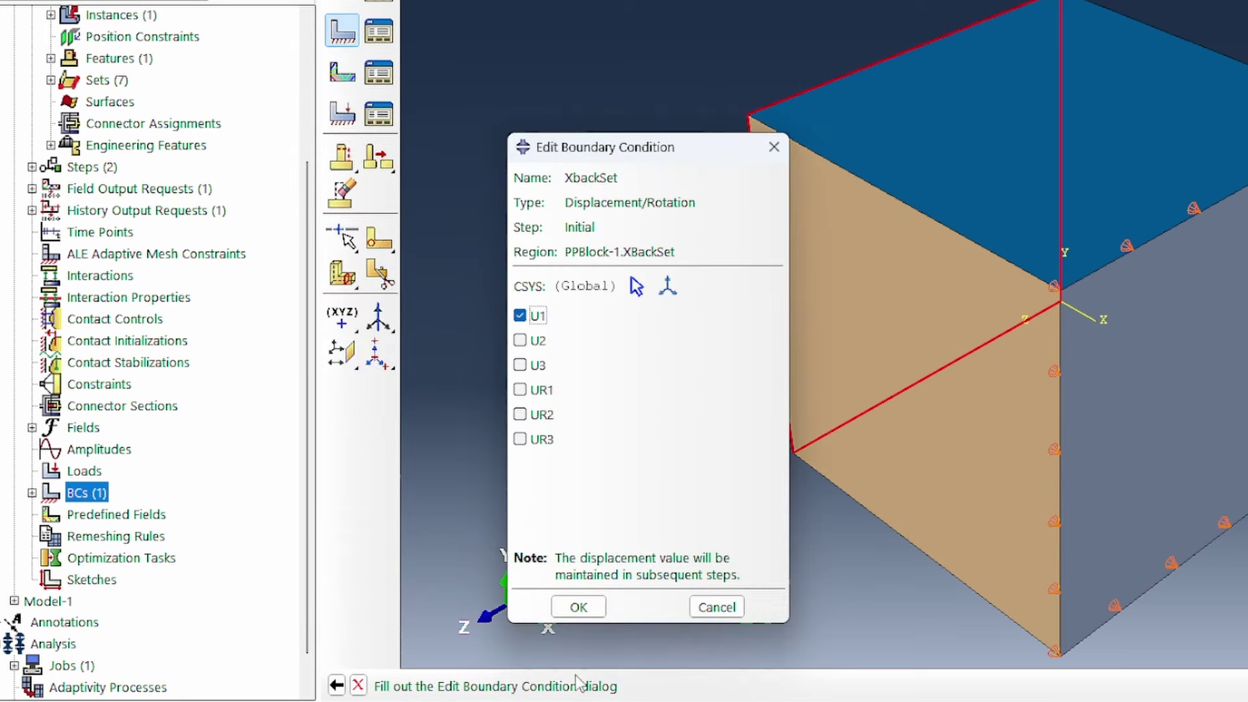
pyautogui.click(578, 608)
# Fix the YBaseSet face in U2 with a displacement boundary condition
pyautogui.doubleClick(102, 496)
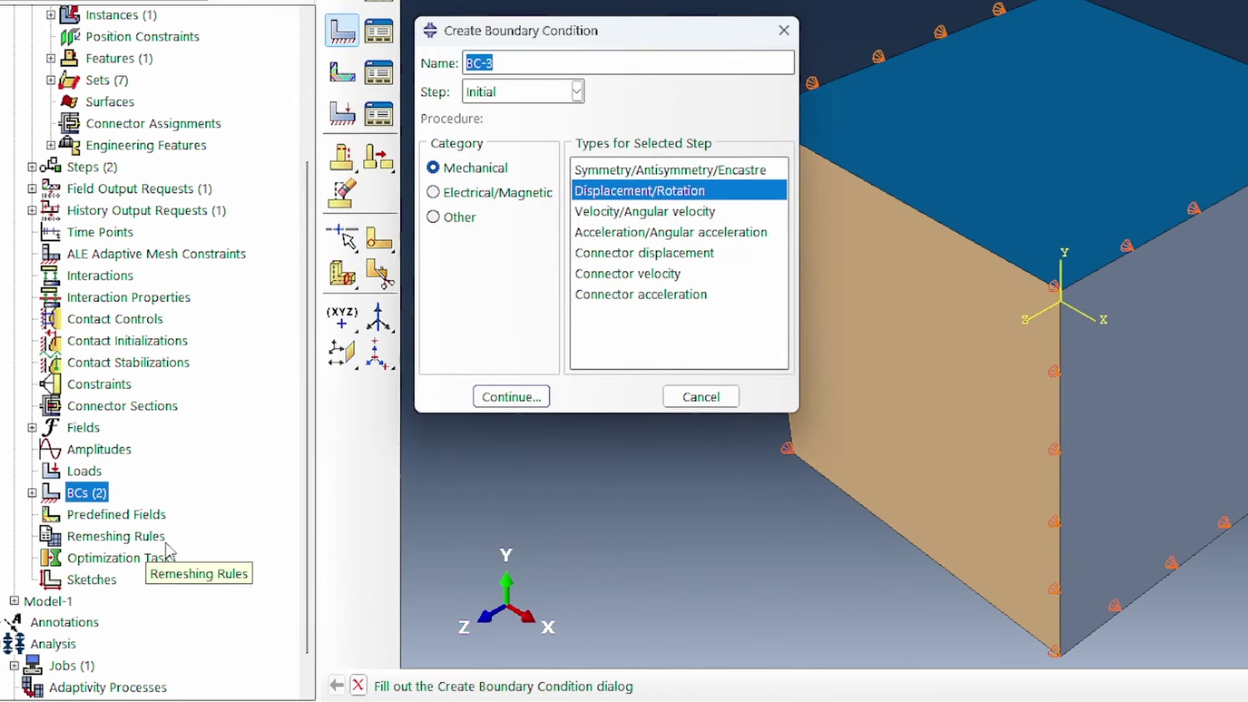
pyautogui.write('YBaseSetR')
pyautogui.press('Return')
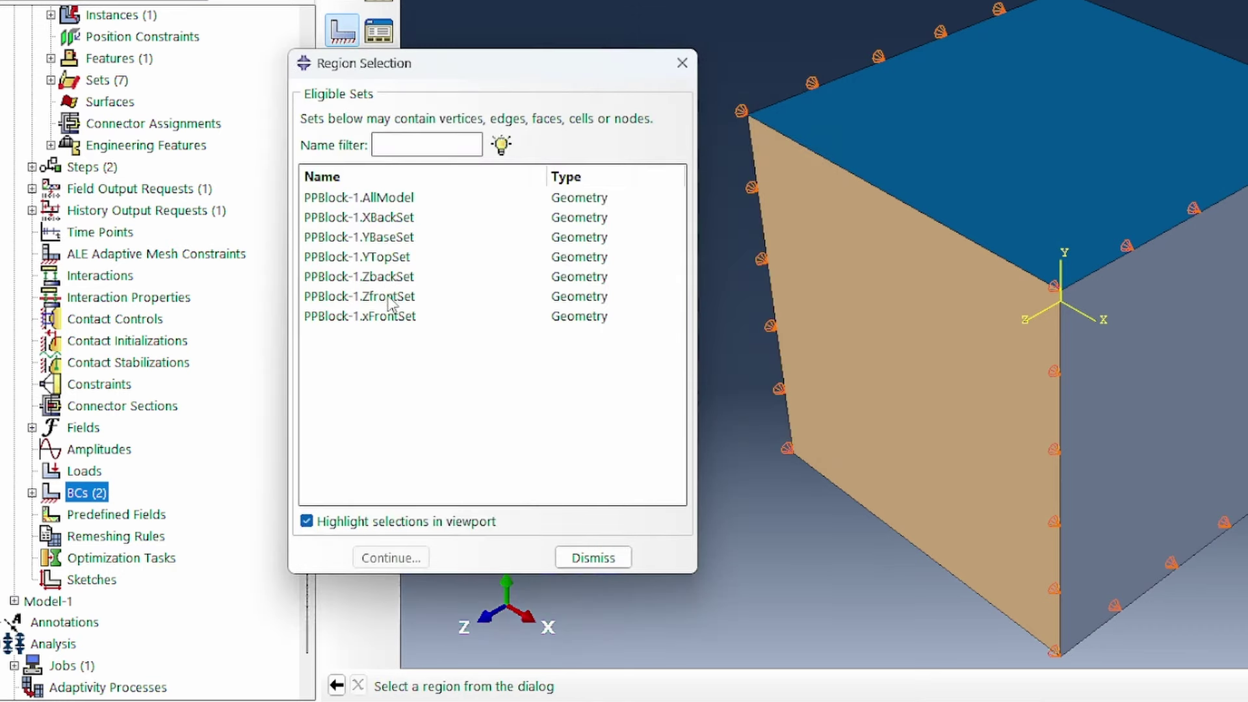
pyautogui.click(390, 236)
pyautogui.click(400, 558)
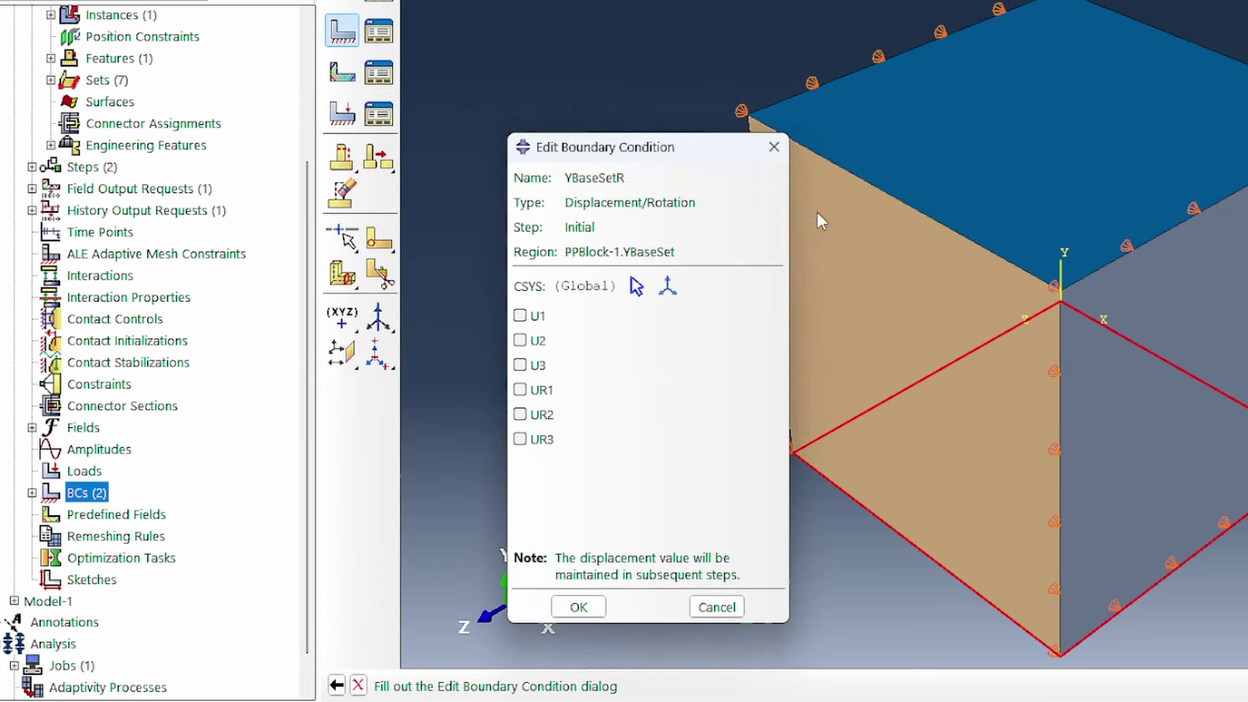
pyautogui.click(520, 340)
pyautogui.click(578, 607)
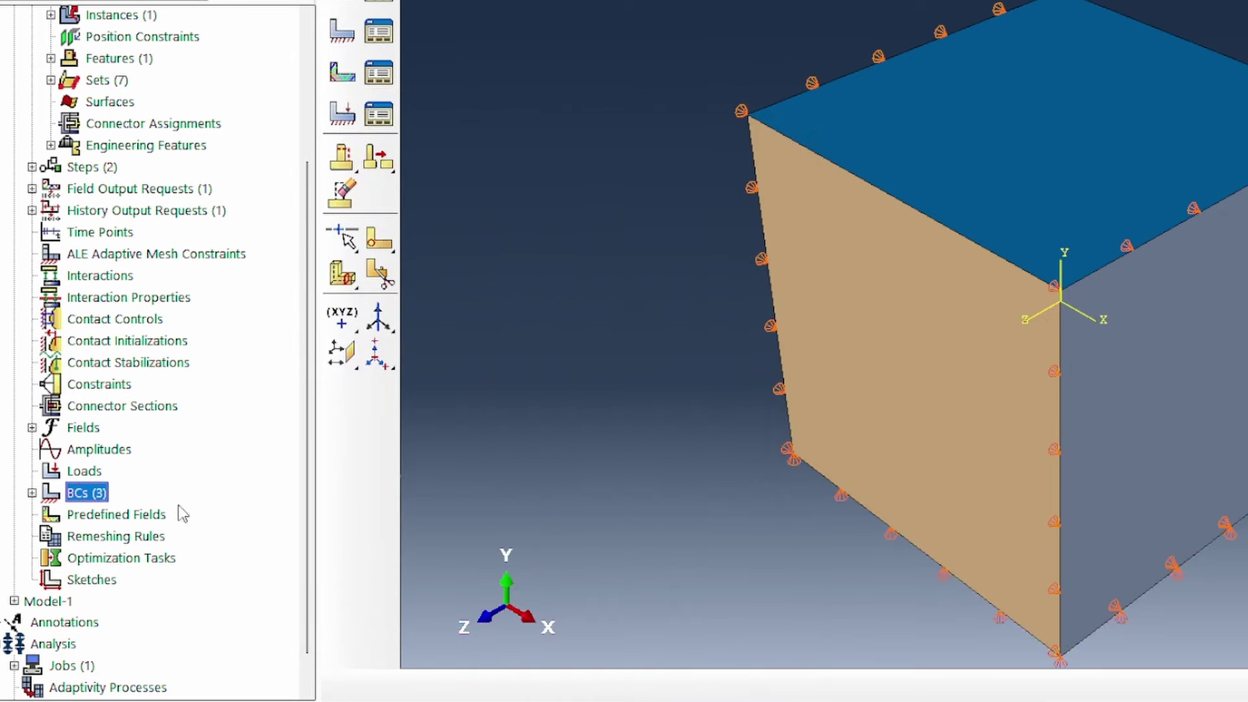
# Add boundary condition ZFrontSetR fixing the ZfrontSet face in U3
pyautogui.doubleClick(82, 494)
pyautogui.write('ZFront')
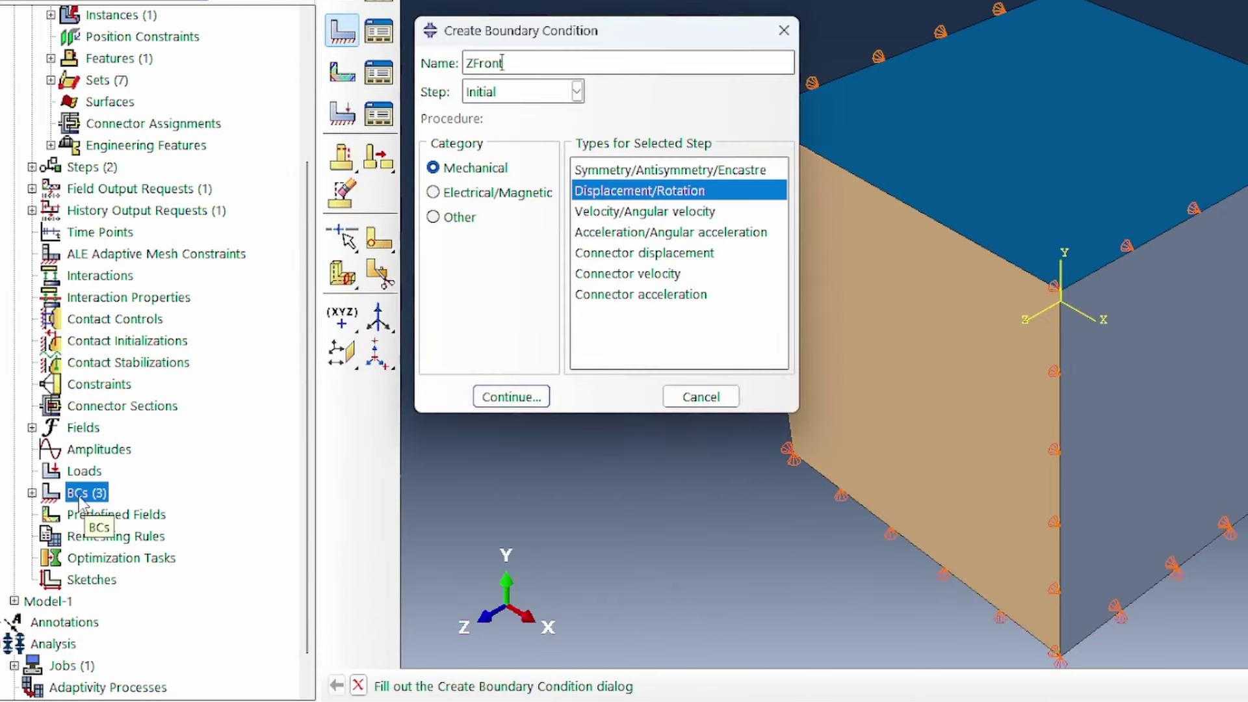
pyautogui.write('SetR')
pyautogui.press('Return')
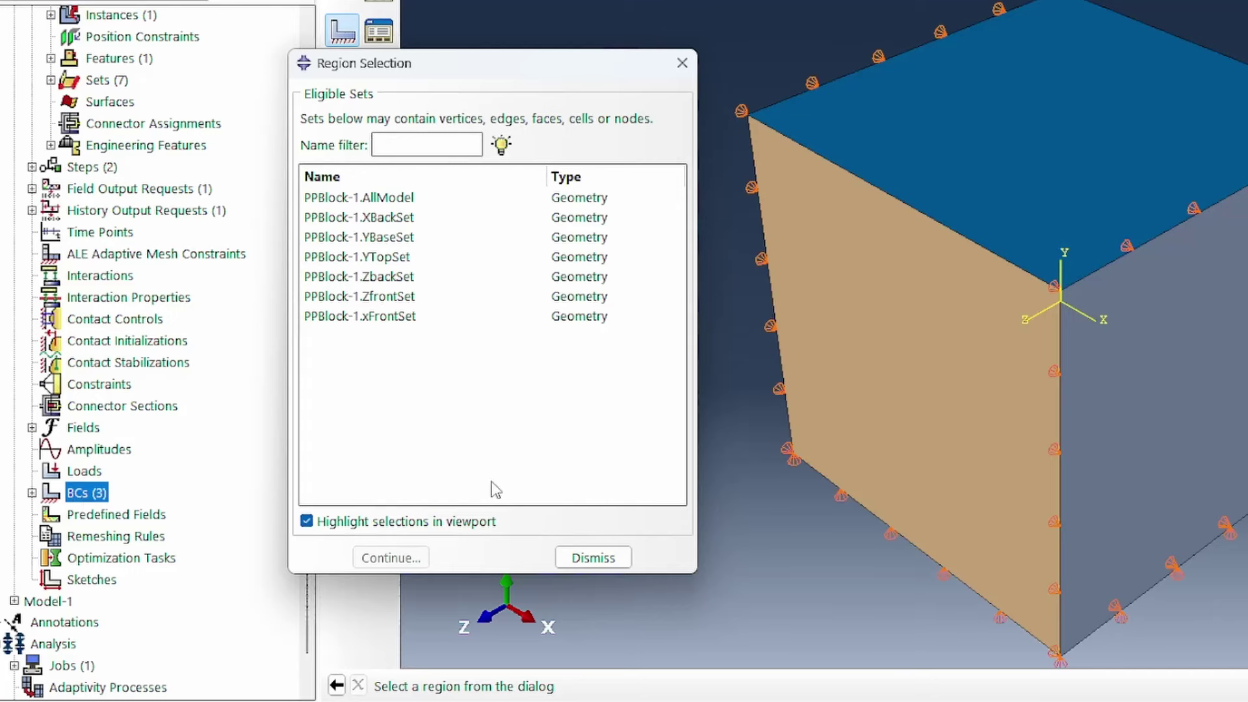
pyautogui.click(373, 297)
pyautogui.click(390, 558)
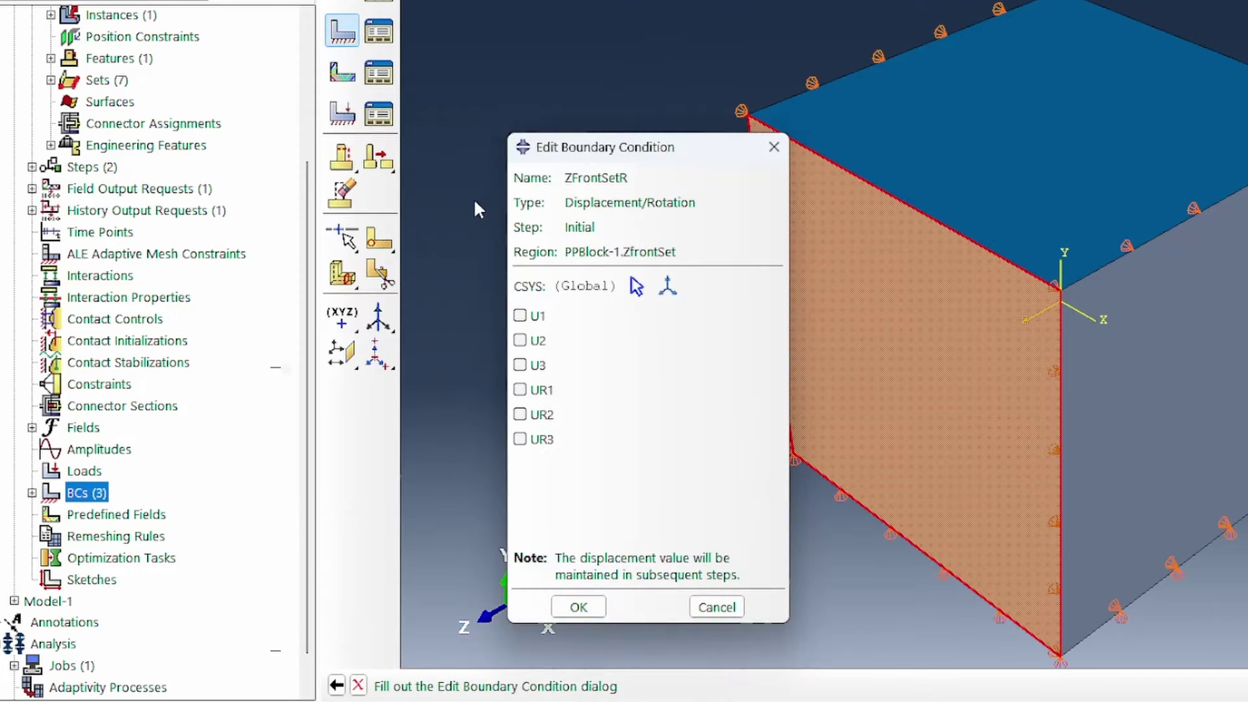
pyautogui.click(537, 365)
pyautogui.click(577, 607)
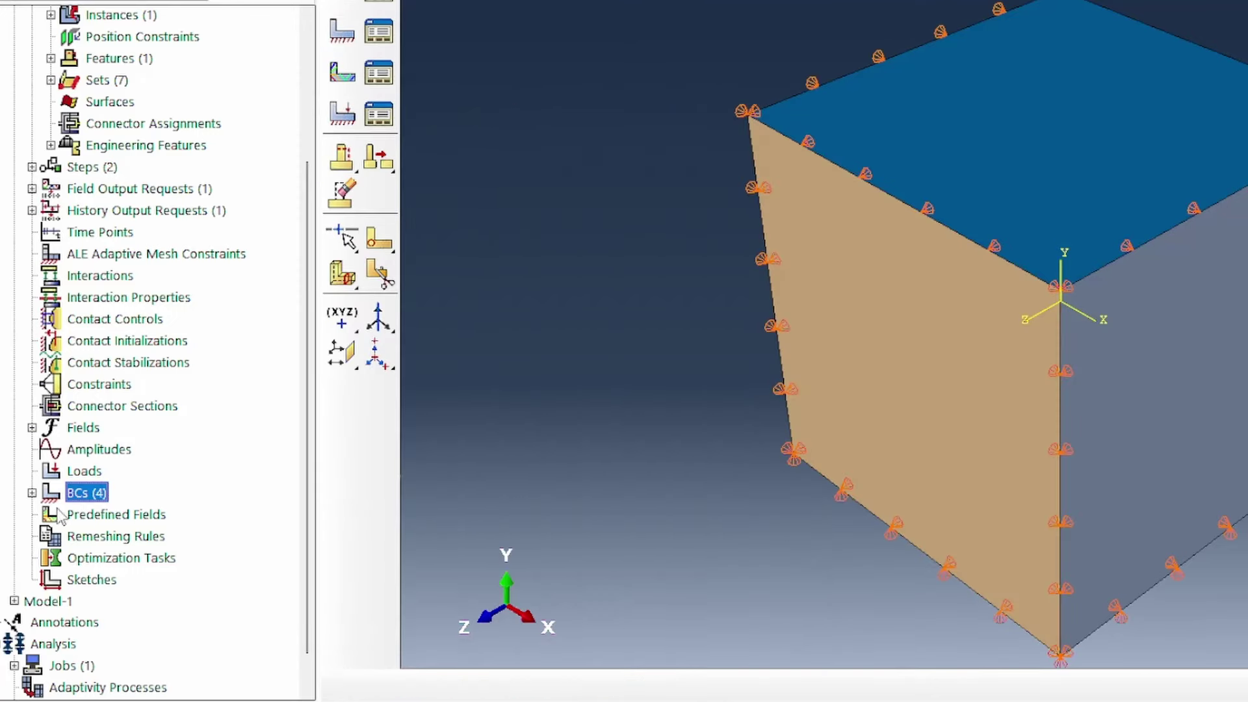
# Start boundary condition ZbackSetBC on ZbackSet with U3 restrained
pyautogui.doubleClick(87, 493)
pyautogui.write('ZbackSetBC')
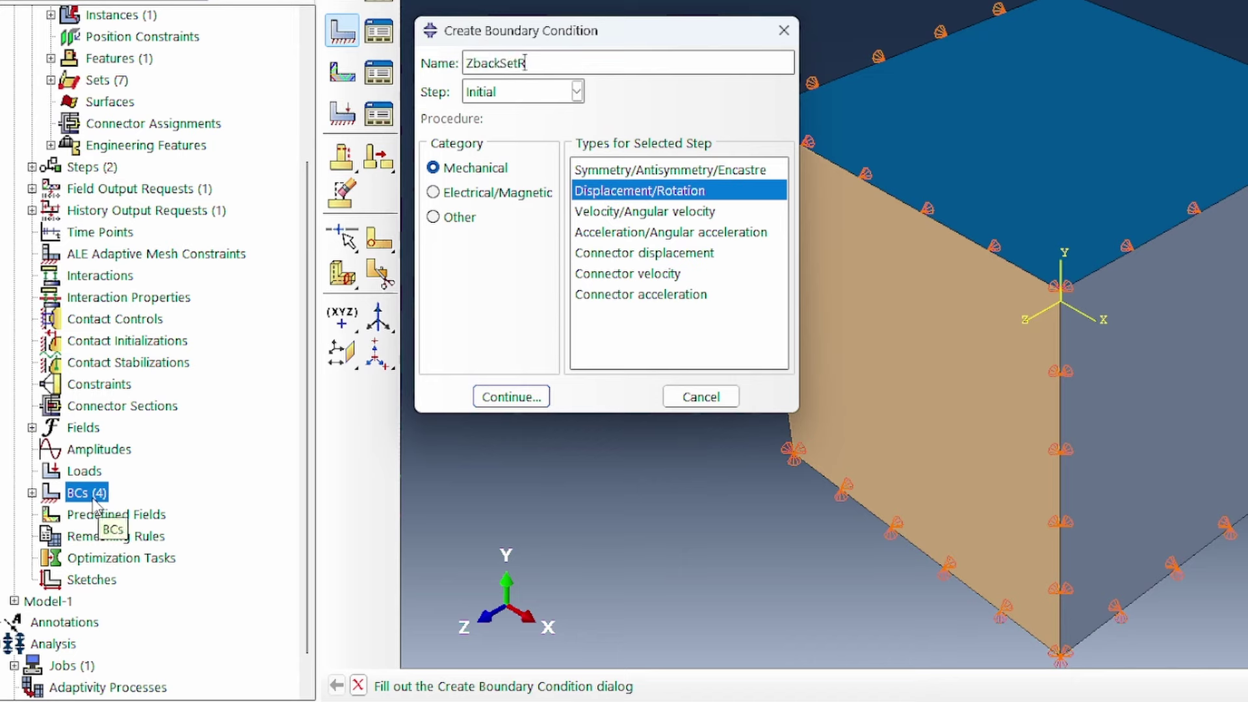
pyautogui.press('Return')
pyautogui.click(374, 280)
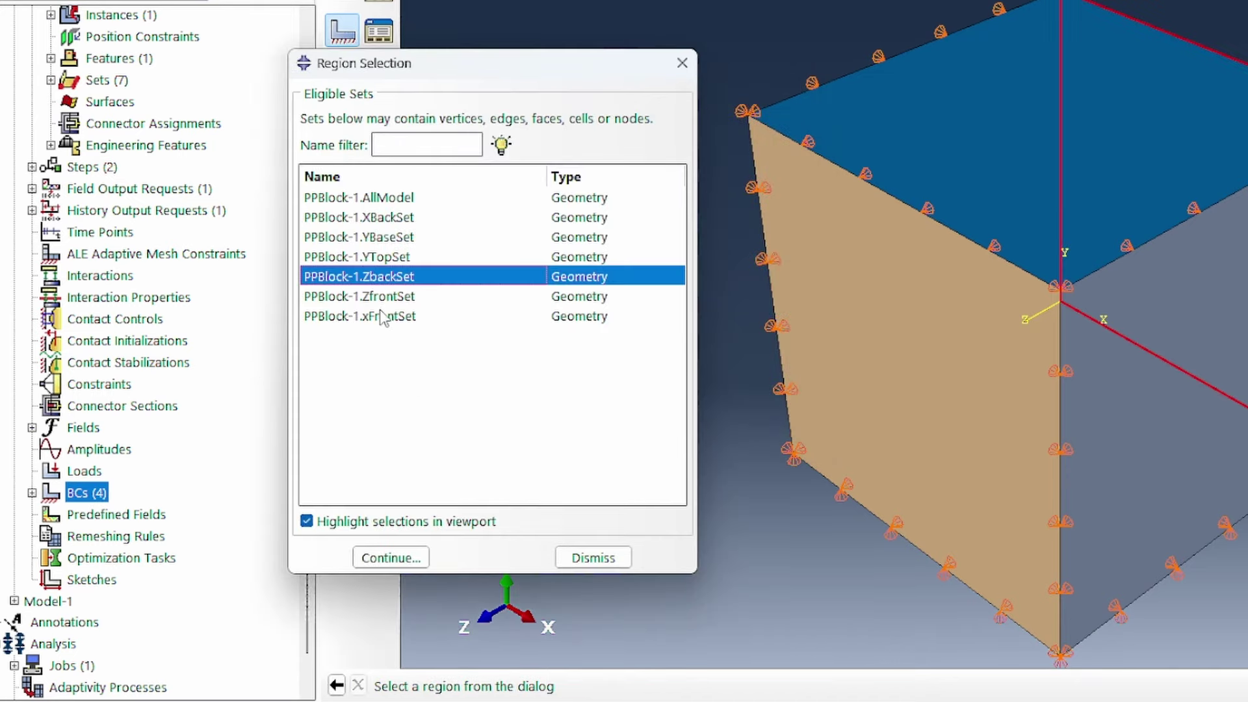
pyautogui.click(410, 558)
pyautogui.click(520, 365)
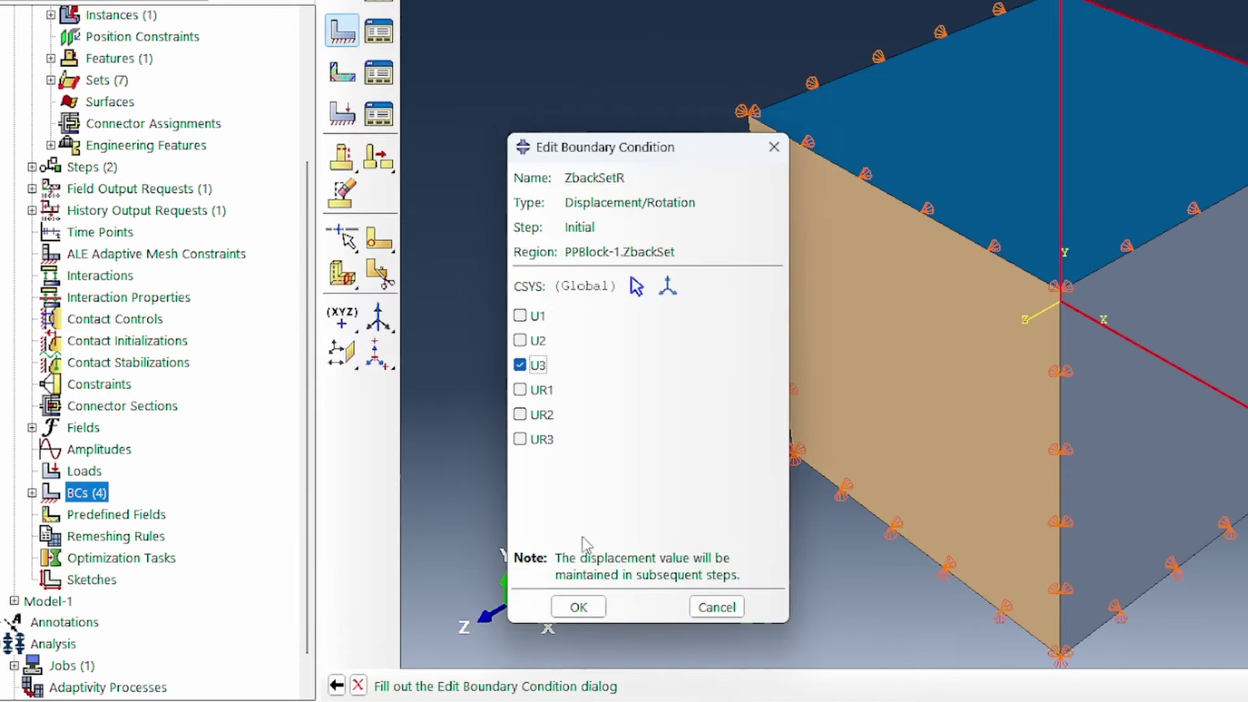